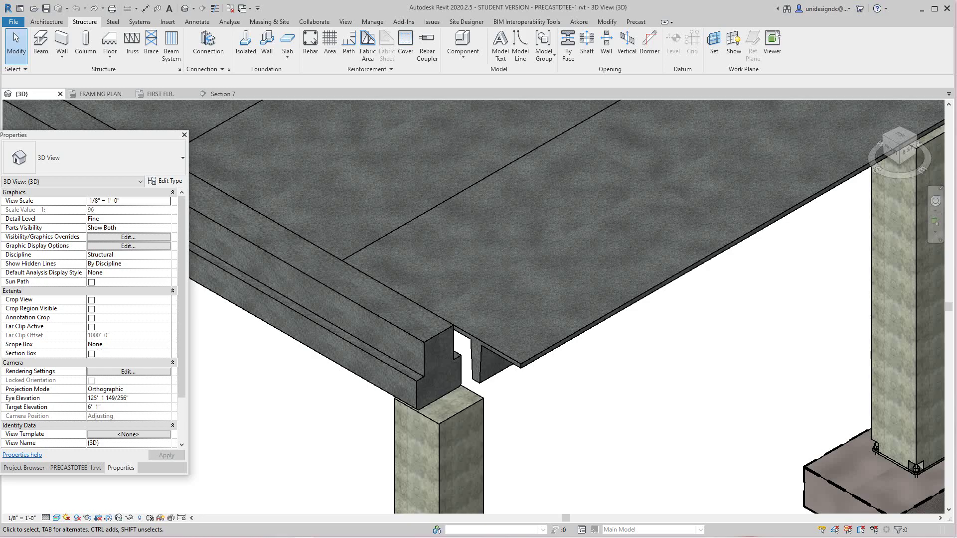
Examine the end precast double tee where it meets the ledger beam, including its instance properties.
{"action": "scroll", "coordinate": [612, 424], "scroll_direction": "down", "scroll_amount": 1}
{"action": "middle_click_drag", "start_coordinate": [611, 424], "coordinate": [608, 431]}
{"action": "scroll", "coordinate": [572, 411], "scroll_direction": "up", "scroll_amount": 3}
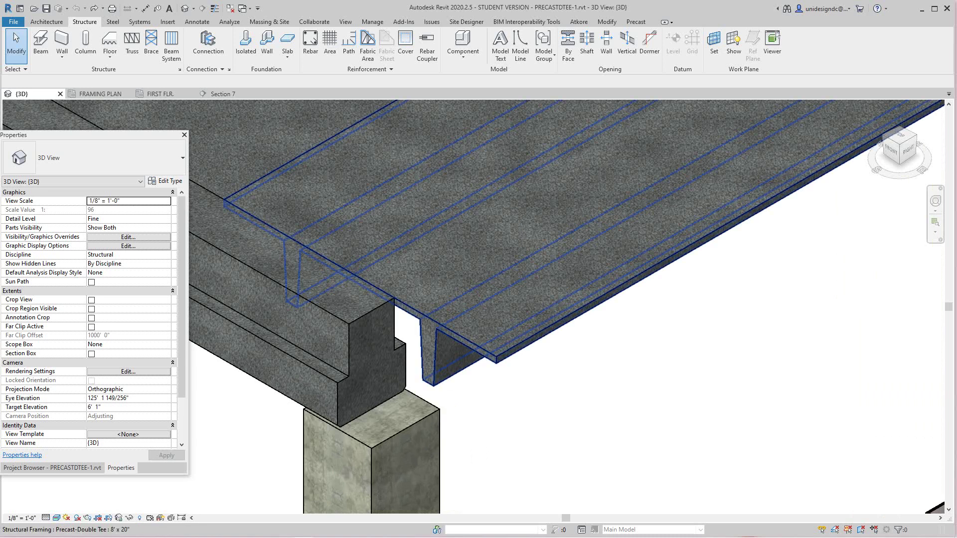
{"action": "left_click", "coordinate": [495, 360]}
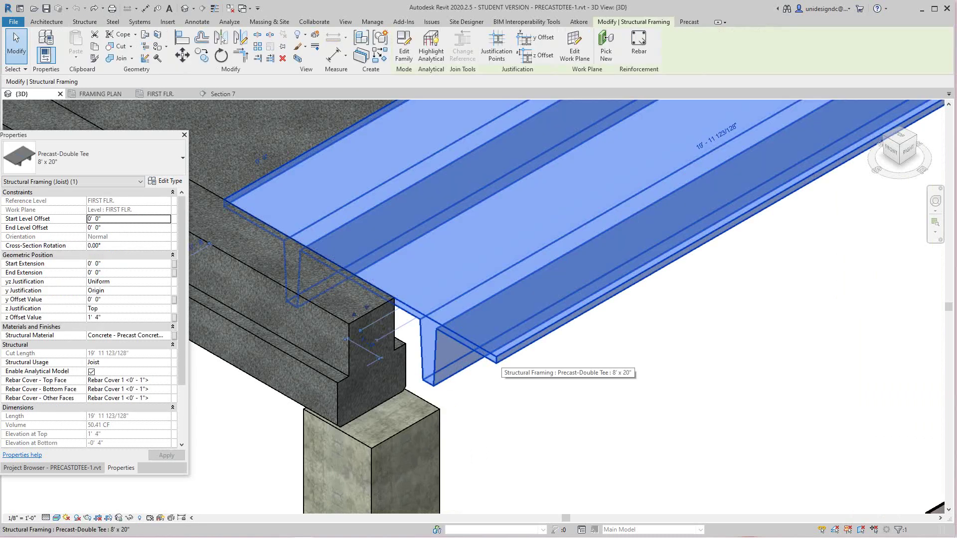
{"action": "mouse_move", "coordinate": [181, 304]}
{"action": "left_mouse_down"}
{"action": "mouse_move", "coordinate": [181, 356]}
{"action": "mouse_move", "coordinate": [181, 304]}
{"action": "left_mouse_up"}
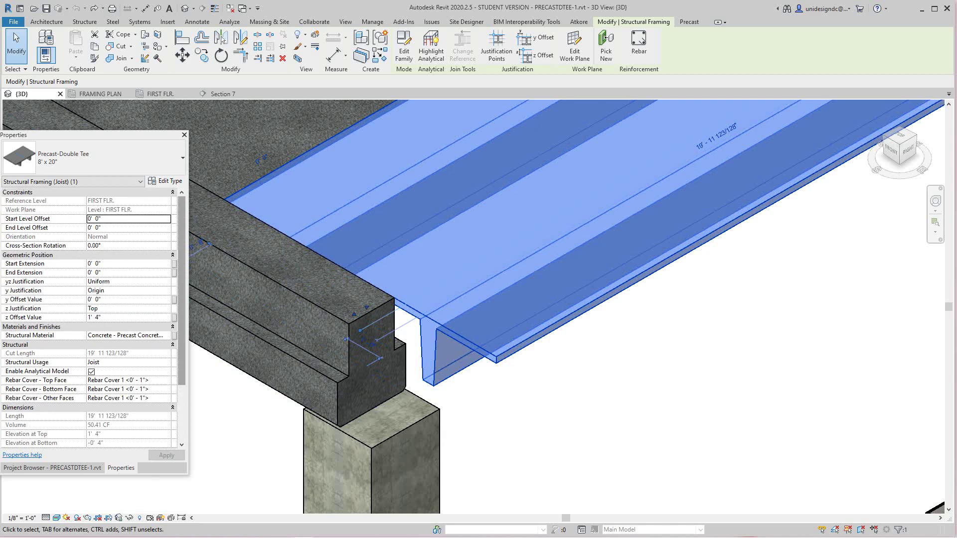
{"action": "key", "text": "Escape"}
{"action": "scroll", "coordinate": [558, 424], "scroll_direction": "down", "scroll_amount": 4}
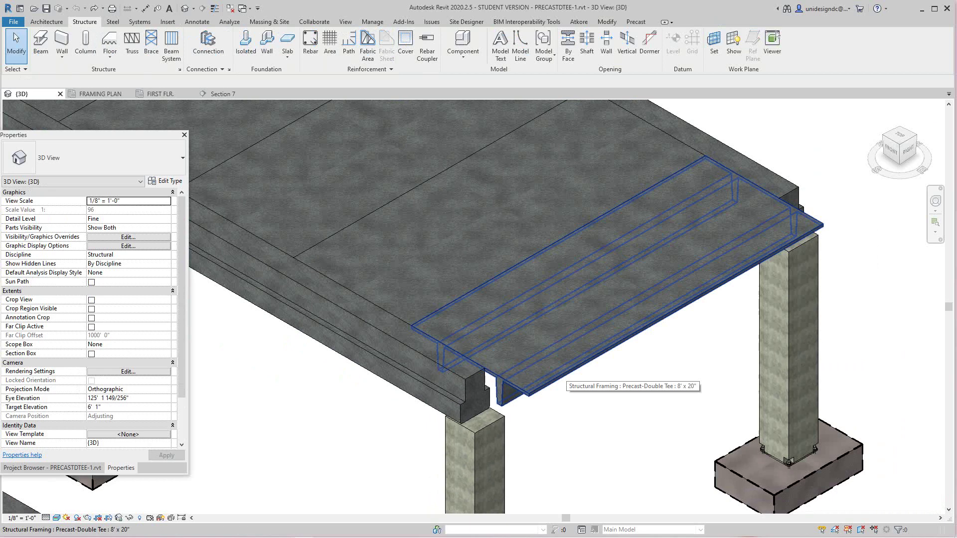
Open the end Precast-Double Tee's family, review its type parameters, and close the family without changes.
{"action": "left_click", "coordinate": [558, 373]}
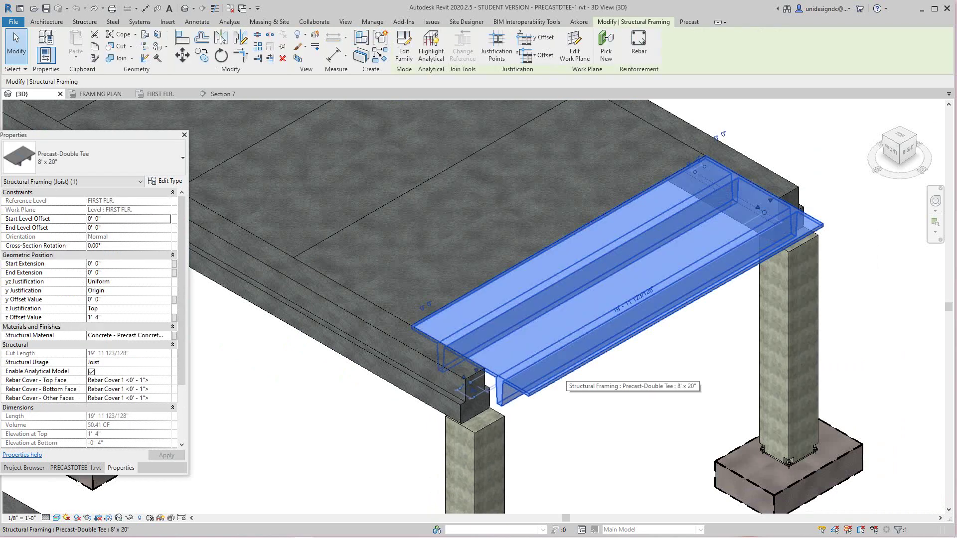
{"action": "right_click", "coordinate": [565, 375]}
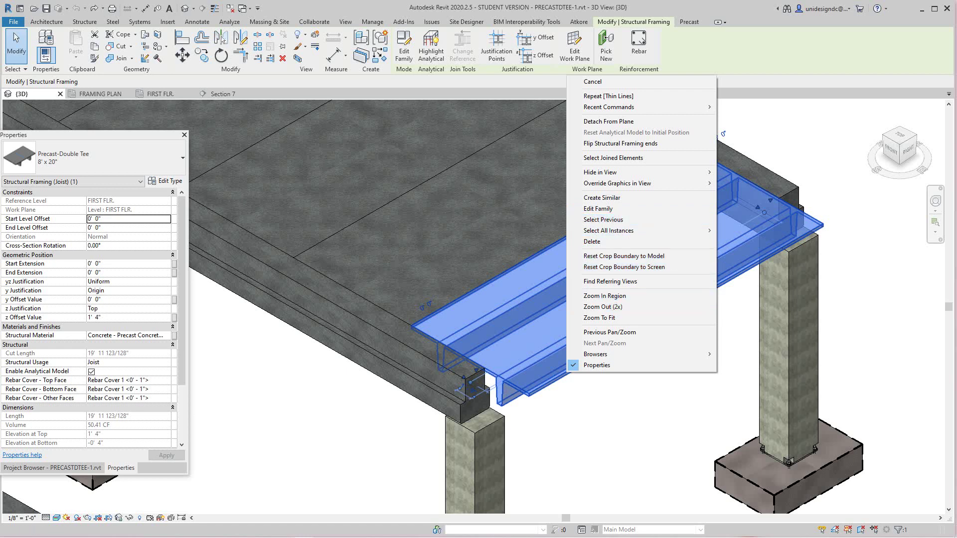
{"action": "key", "text": "Escape"}
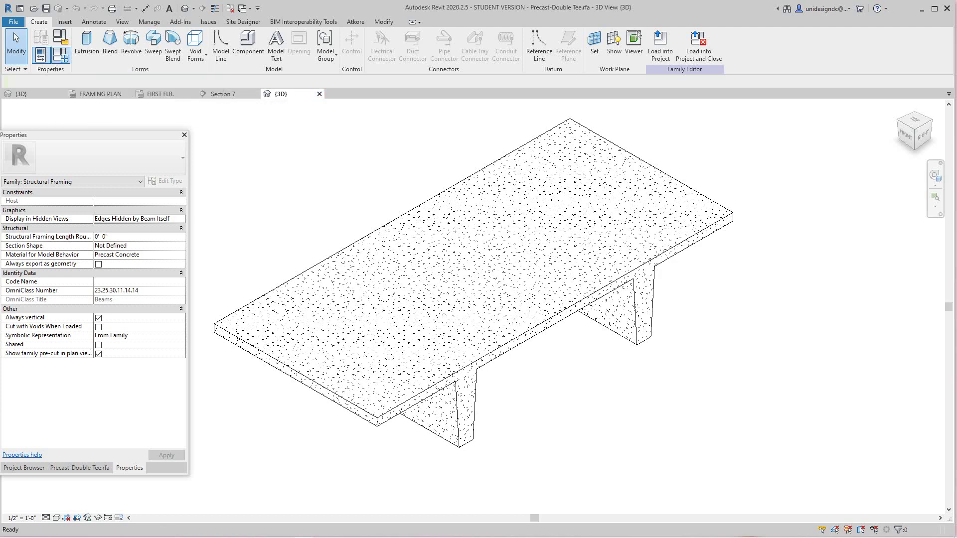
{"action": "left_click", "coordinate": [41, 55]}
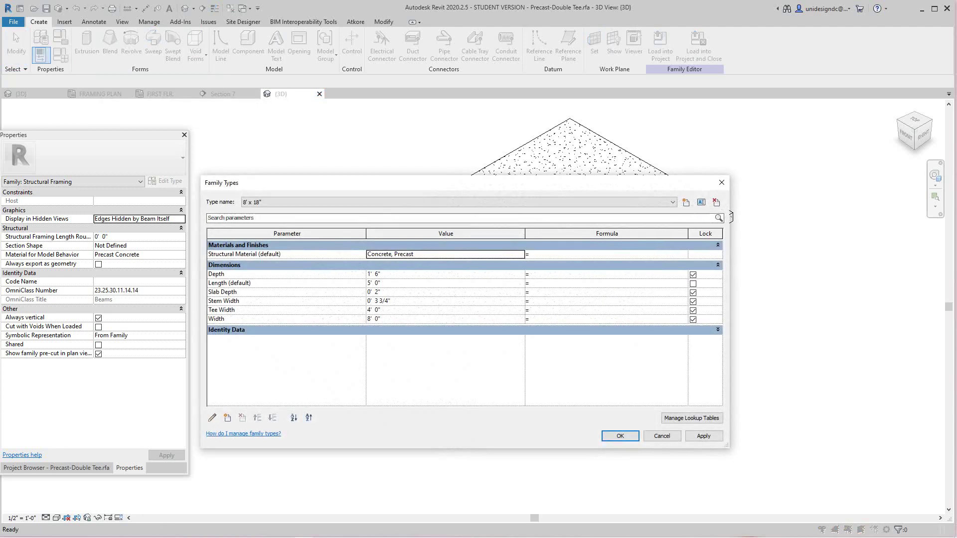
{"action": "left_click", "coordinate": [662, 436]}
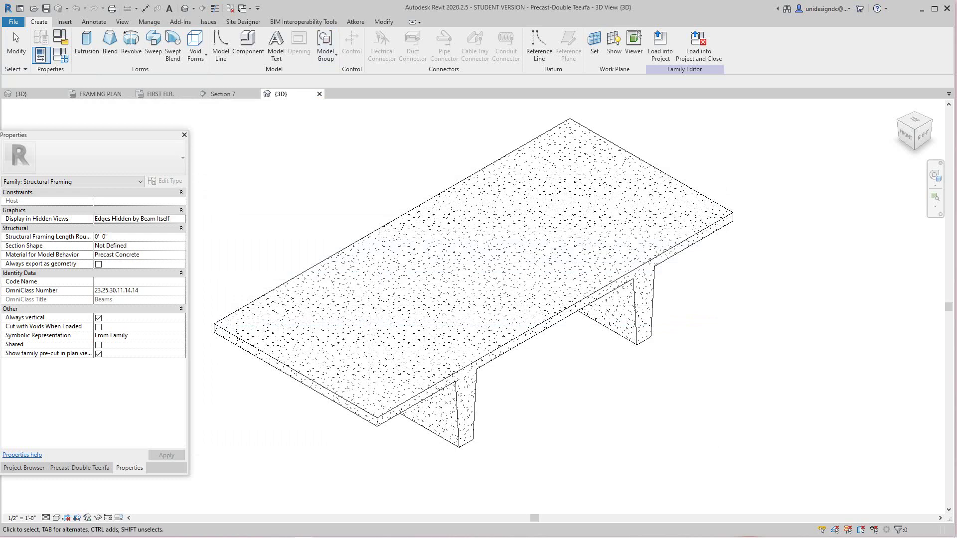
{"action": "left_click", "coordinate": [319, 93]}
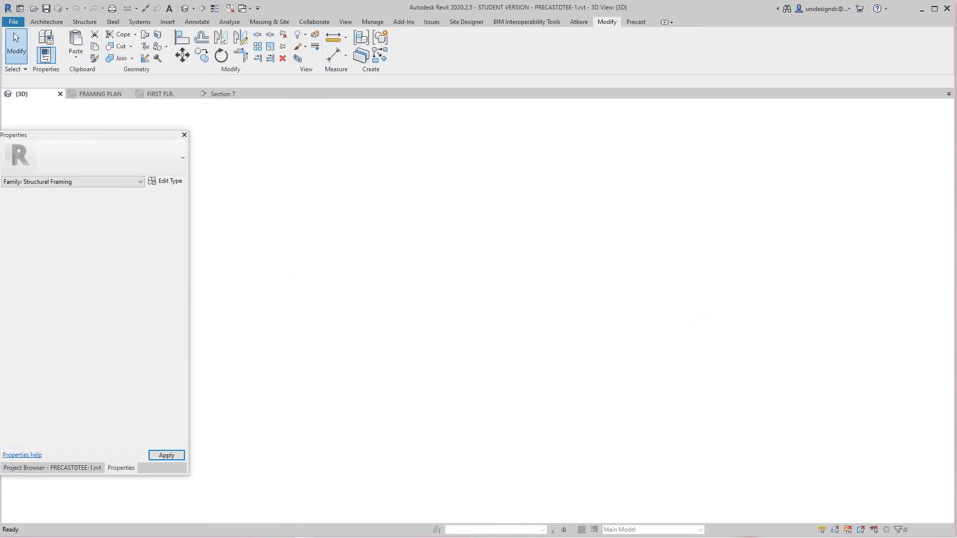
Select all instances of the 8' x 20" Precast-Double Tee in the entire project and delete them.
{"action": "scroll", "coordinate": [482, 285], "scroll_direction": "down", "scroll_amount": 1}
{"action": "scroll", "coordinate": [548, 371], "scroll_direction": "up", "scroll_amount": 1}
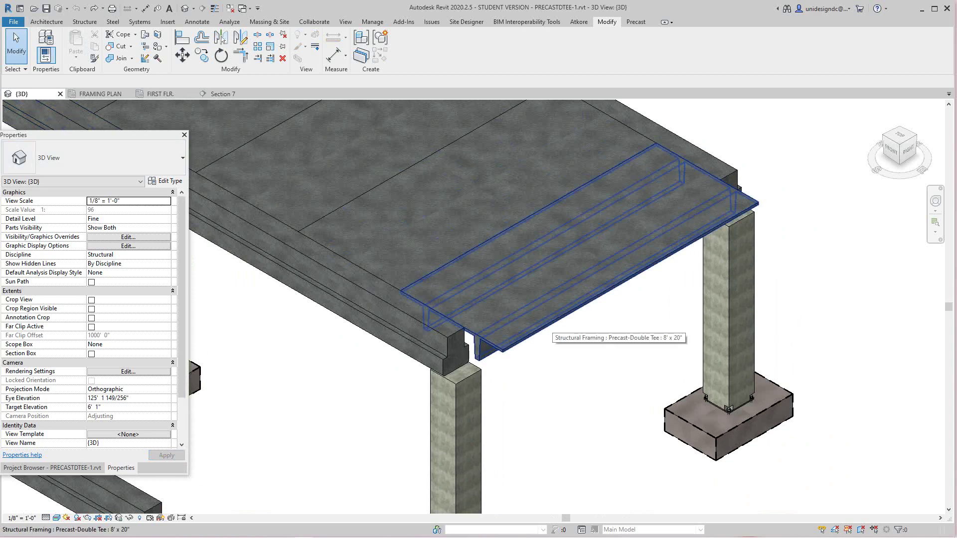
{"action": "left_click", "coordinate": [552, 323]}
{"action": "right_click", "coordinate": [552, 324]}
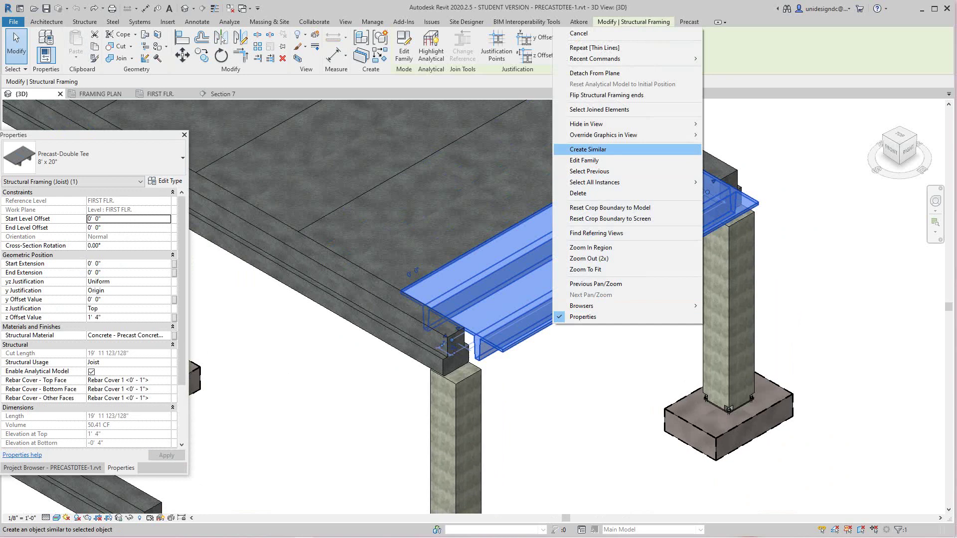
{"action": "mouse_move", "coordinate": [598, 182]}
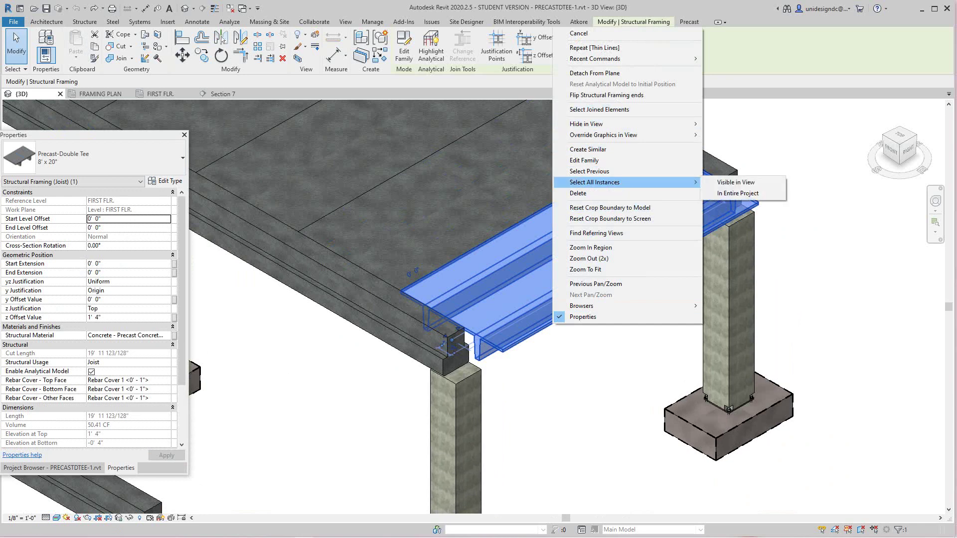
{"action": "left_click", "coordinate": [737, 193]}
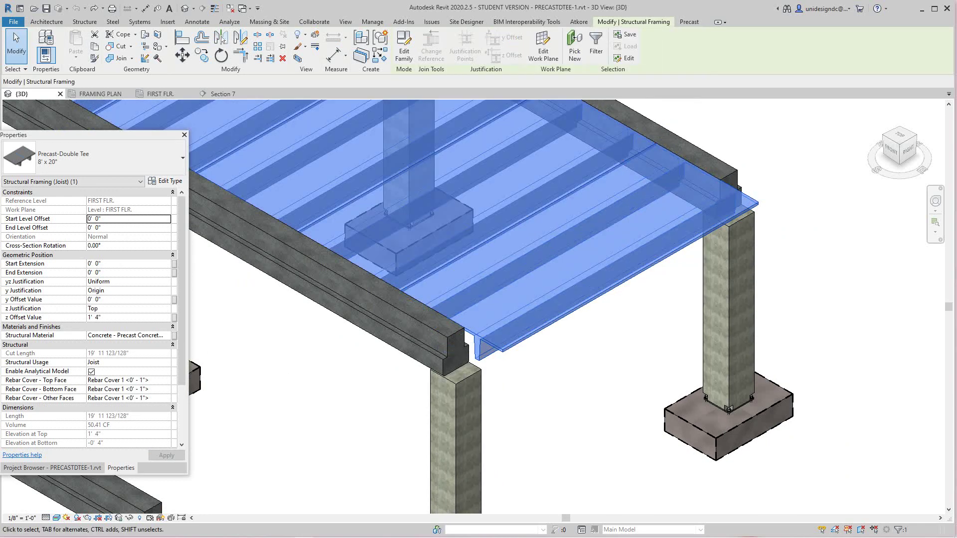
{"action": "scroll", "coordinate": [620, 305], "scroll_direction": "down", "scroll_amount": 3}
{"action": "middle_click_drag", "start_coordinate": [621, 305], "coordinate": [631, 293]}
{"action": "scroll", "coordinate": [478, 498], "scroll_direction": "up", "scroll_amount": 8}
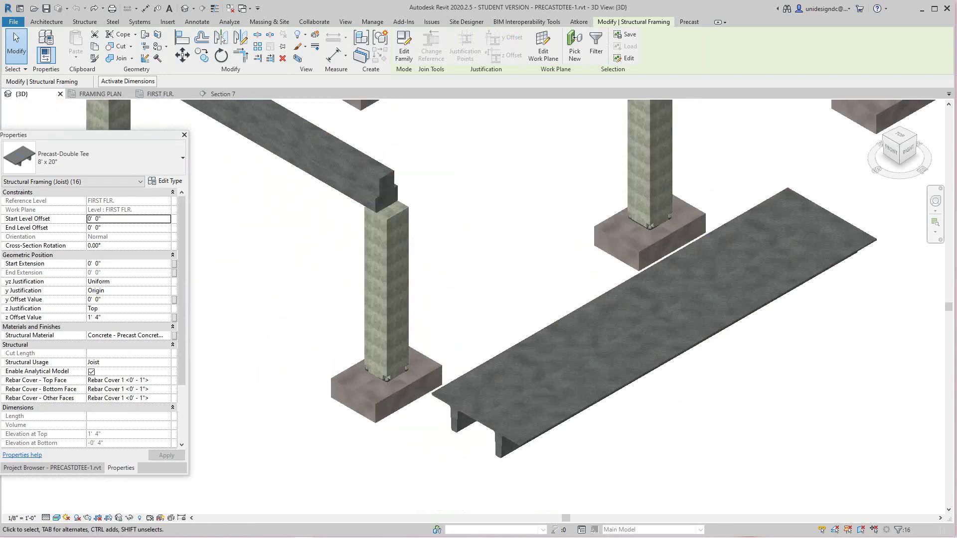
{"action": "scroll", "coordinate": [473, 403], "scroll_direction": "down", "scroll_amount": 5}
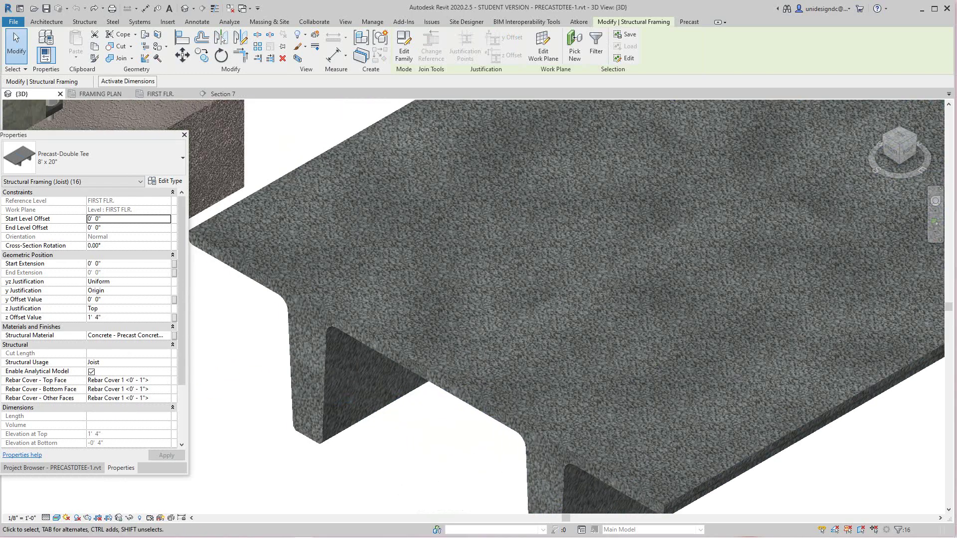
{"action": "scroll", "coordinate": [593, 503], "scroll_direction": "down", "scroll_amount": 5}
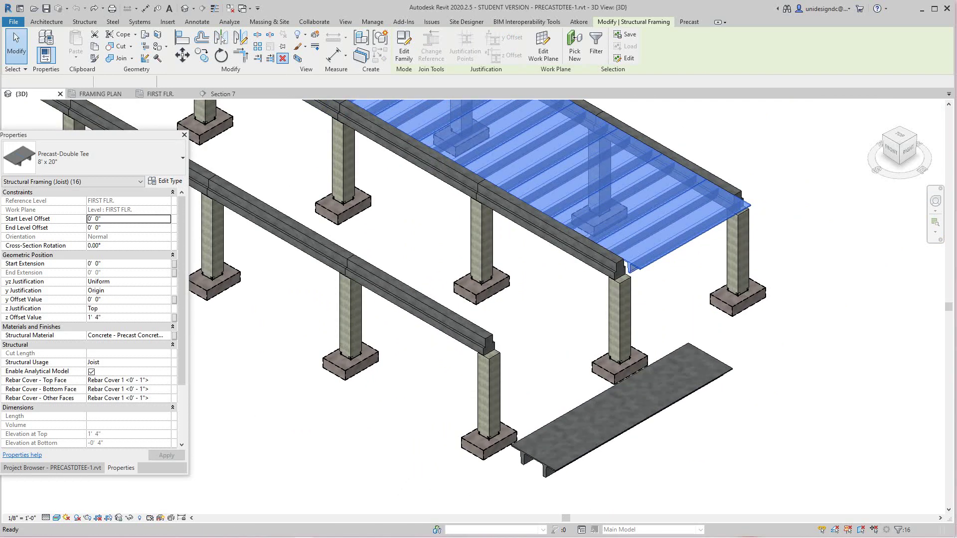
{"action": "key", "text": "Delete"}
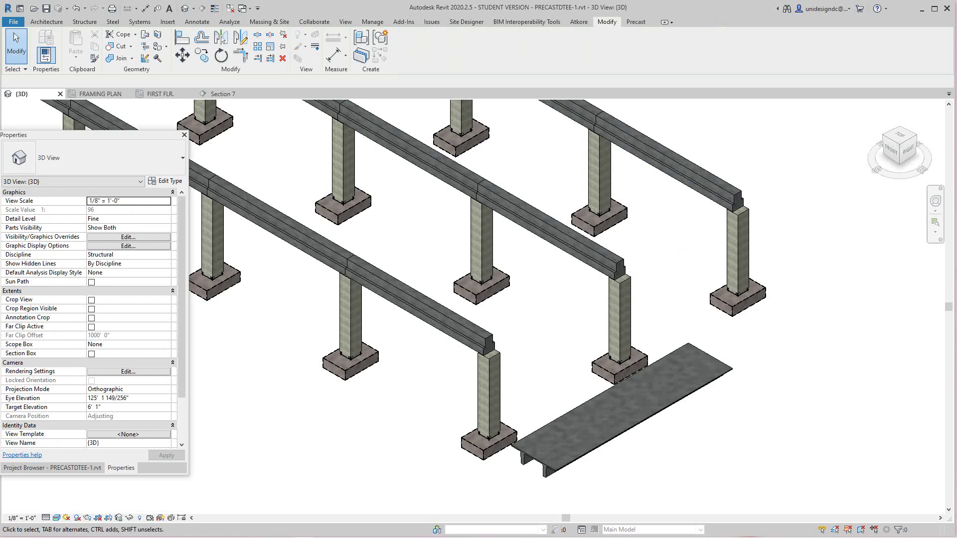
Open the family of the remaining 8' DBLTEExxx member, review its type parameters, and close it without changes.
{"action": "scroll", "coordinate": [548, 319], "scroll_direction": "down", "scroll_amount": 3}
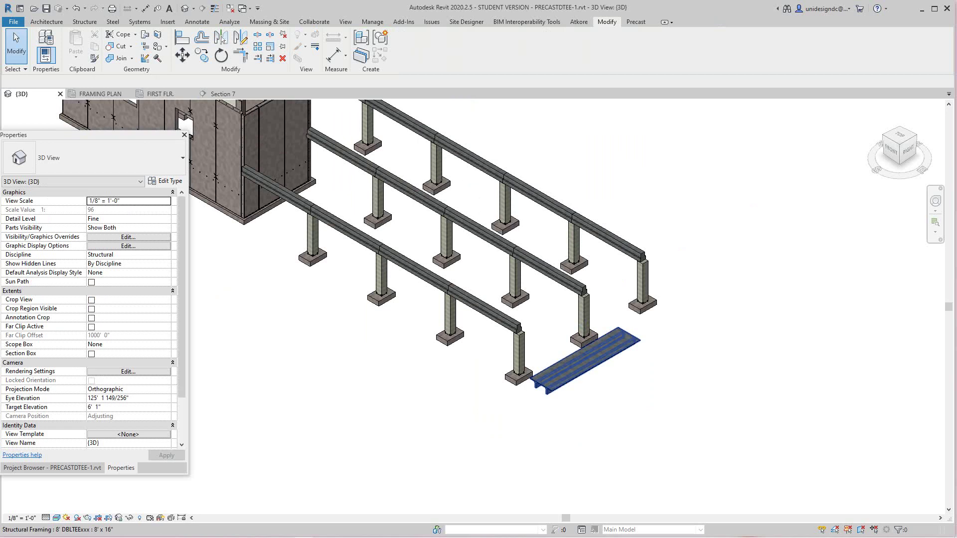
{"action": "left_click", "coordinate": [585, 360]}
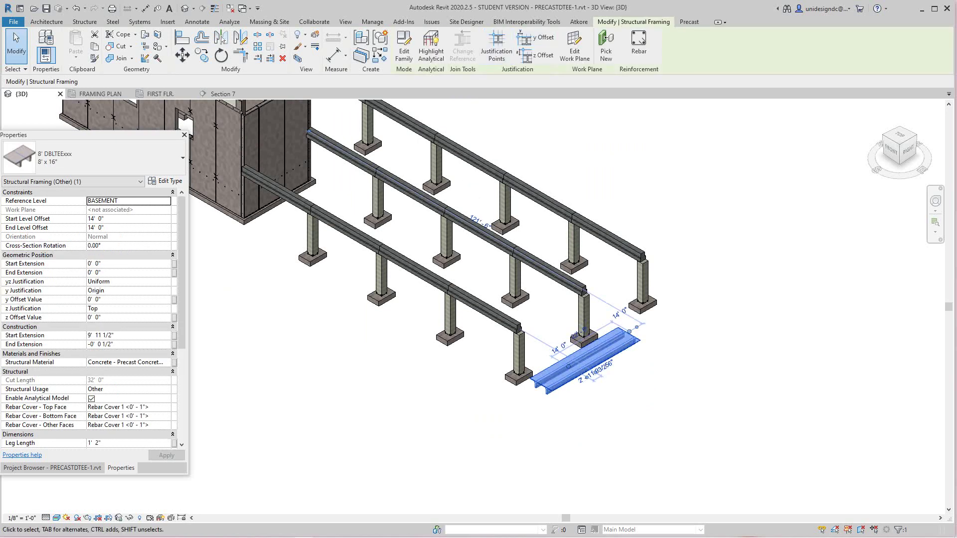
{"action": "left_click", "coordinate": [403, 50]}
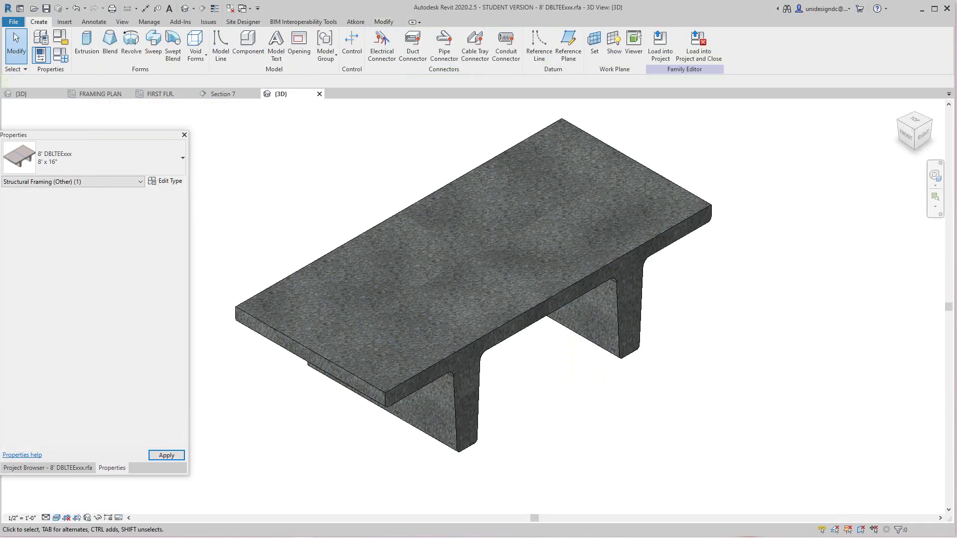
{"action": "left_click", "coordinate": [61, 55]}
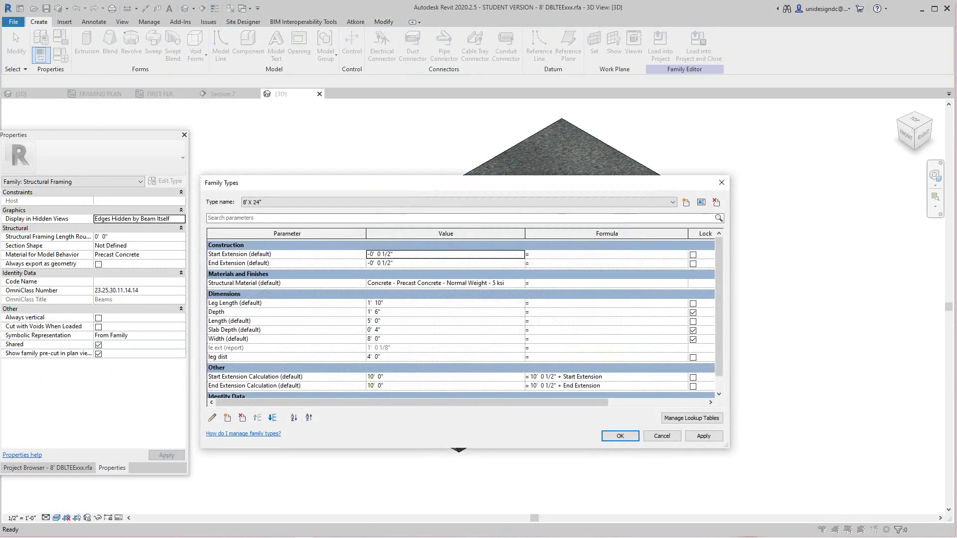
{"action": "scroll", "coordinate": [465, 318], "scroll_direction": "down", "scroll_amount": 1}
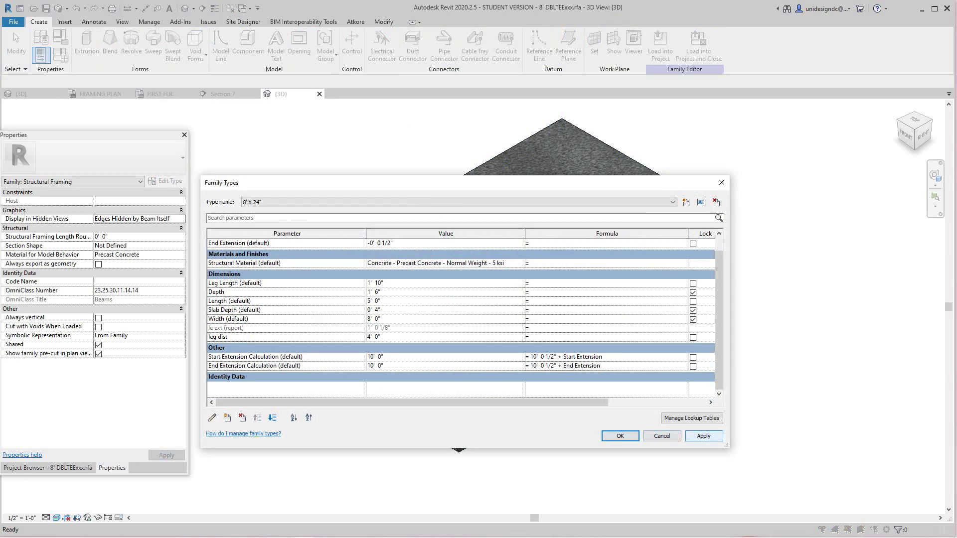
{"action": "left_click", "coordinate": [661, 435]}
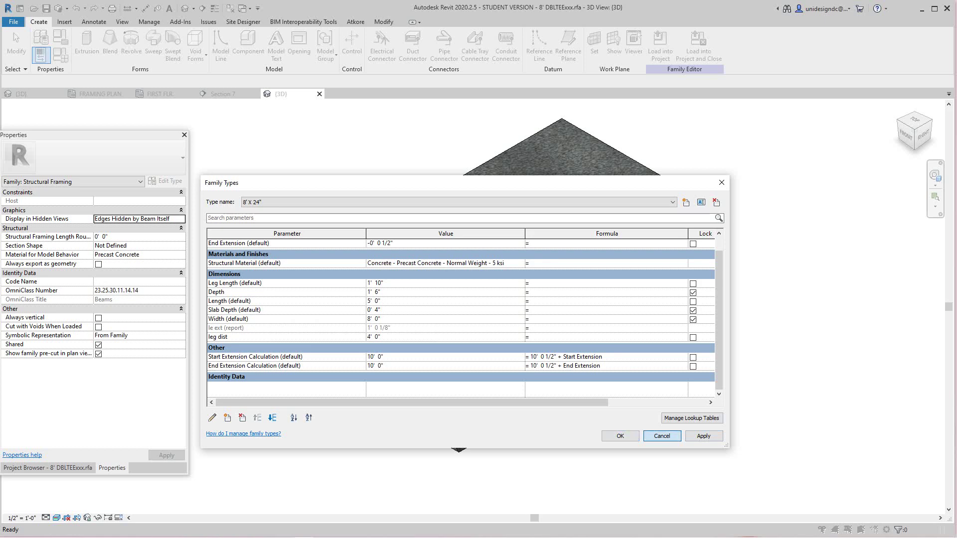
{"action": "scroll", "coordinate": [658, 432], "scroll_direction": "down", "scroll_amount": 1}
{"action": "scroll", "coordinate": [659, 433], "scroll_direction": "up", "scroll_amount": 1}
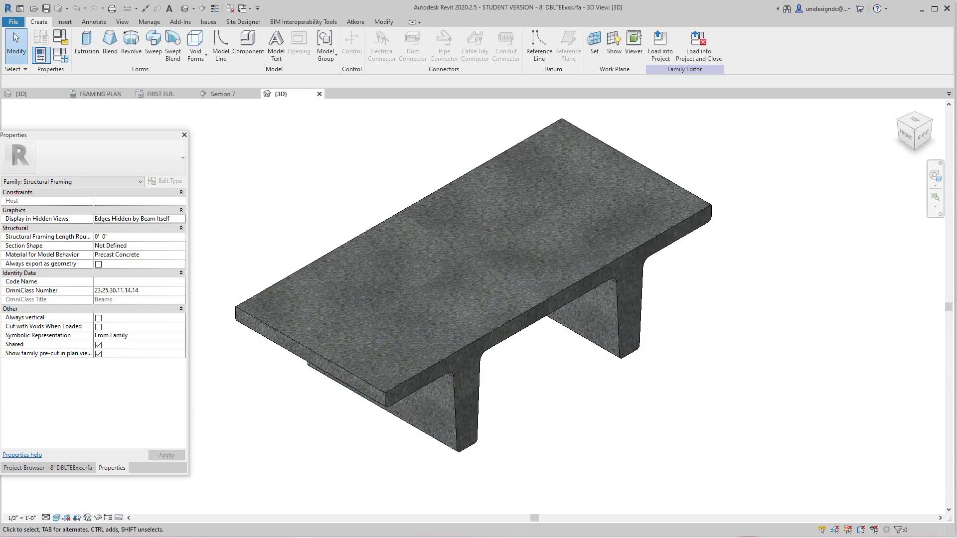
{"action": "left_click", "coordinate": [319, 94]}
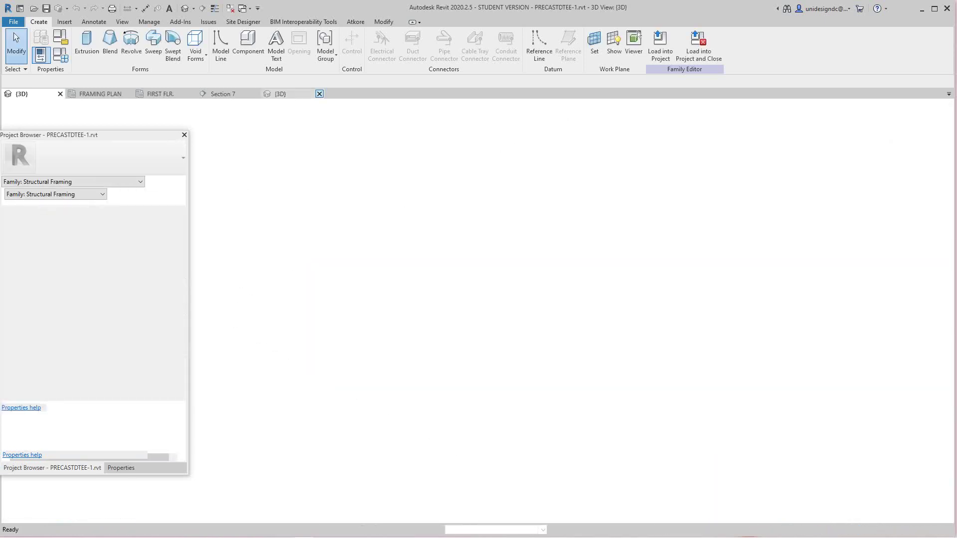
Switch from the 3D view to the FRAMING PLAN structural plan around grids B to F.
{"action": "scroll", "coordinate": [437, 324], "scroll_direction": "down", "scroll_amount": 1}
{"action": "middle_click_drag", "start_coordinate": [437, 324], "coordinate": [495, 390]}
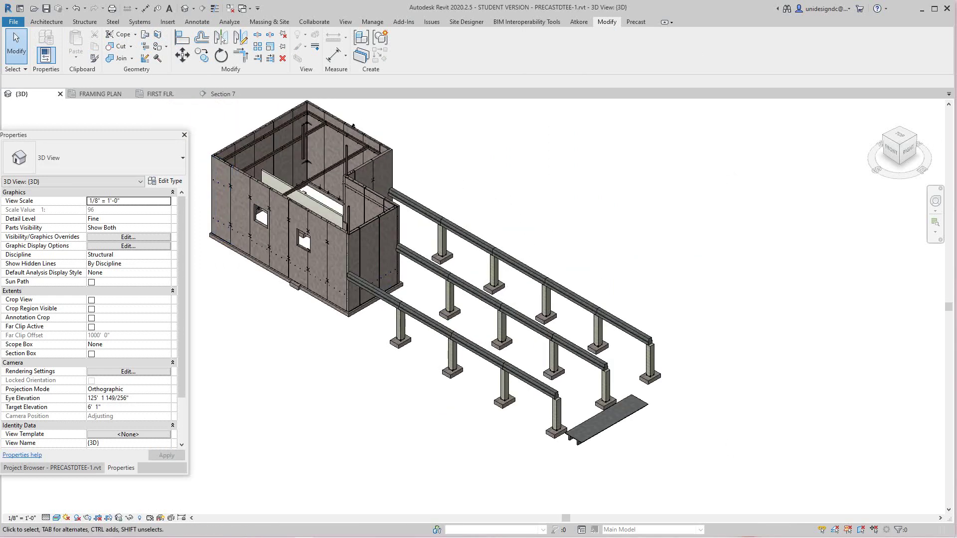
{"action": "left_click", "coordinate": [52, 467]}
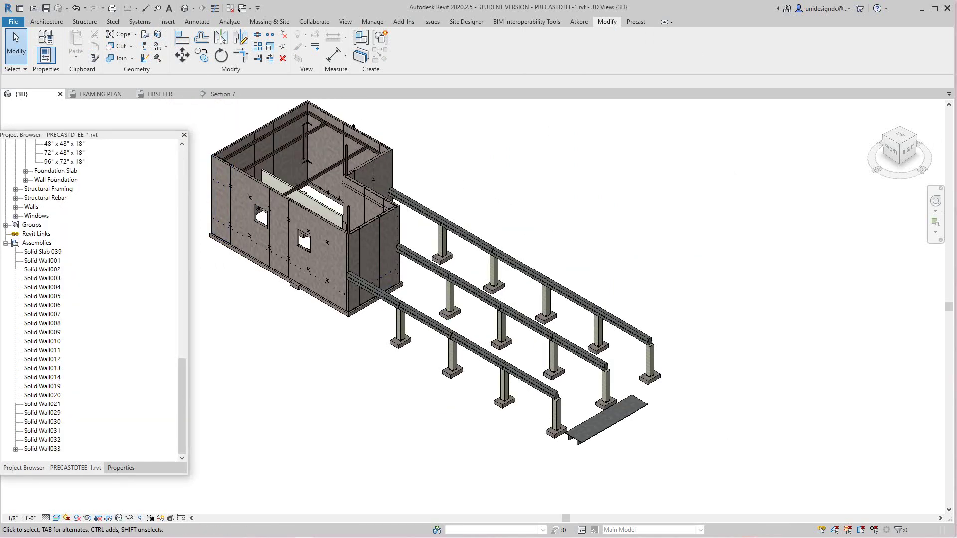
{"action": "scroll", "coordinate": [95, 299], "scroll_direction": "up", "scroll_amount": 12}
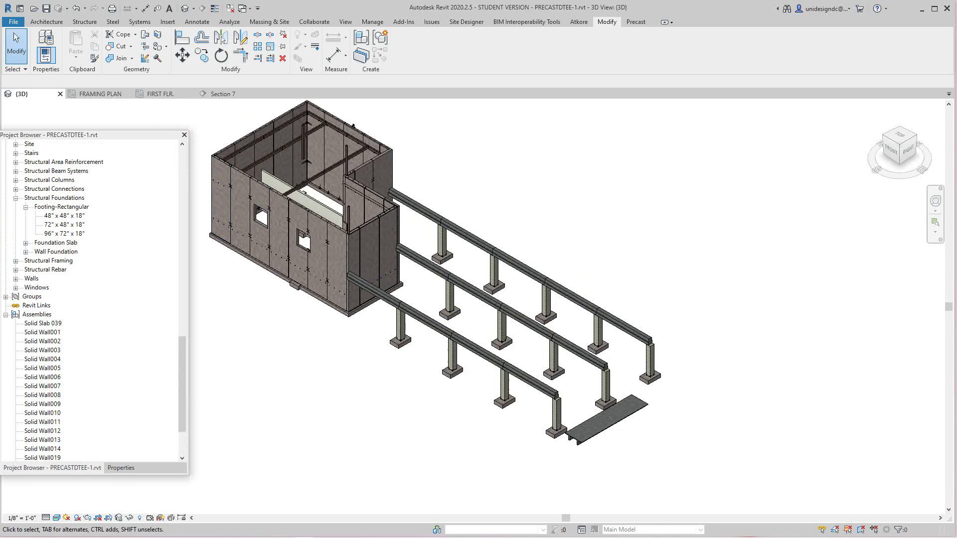
{"action": "left_click", "coordinate": [100, 94]}
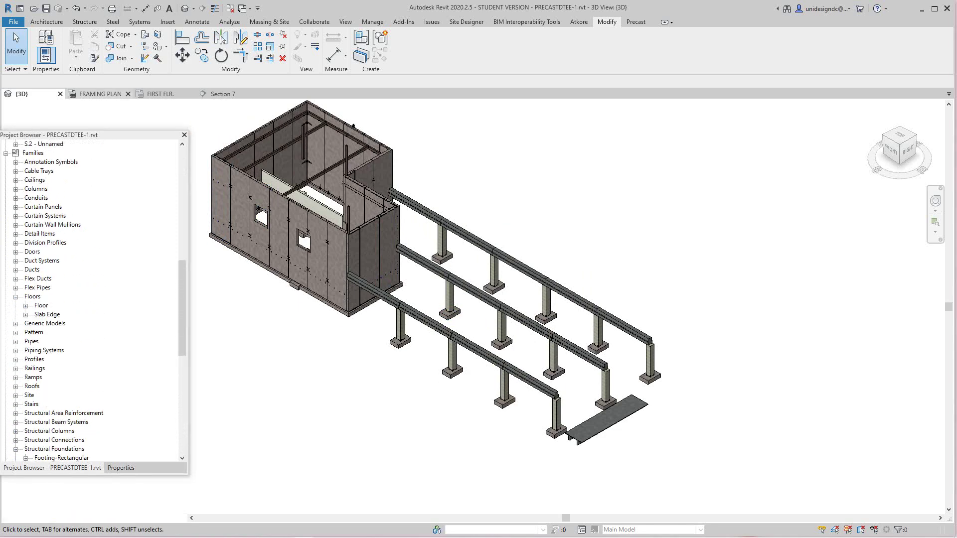
{"action": "scroll", "coordinate": [425, 311], "scroll_direction": "down", "scroll_amount": 4}
{"action": "scroll", "coordinate": [422, 317], "scroll_direction": "down", "scroll_amount": 2}
{"action": "middle_click_drag", "start_coordinate": [422, 317], "coordinate": [355, 300]}
{"action": "scroll", "coordinate": [465, 344], "scroll_direction": "up", "scroll_amount": 2}
{"action": "middle_click_drag", "start_coordinate": [465, 344], "coordinate": [490, 362]}
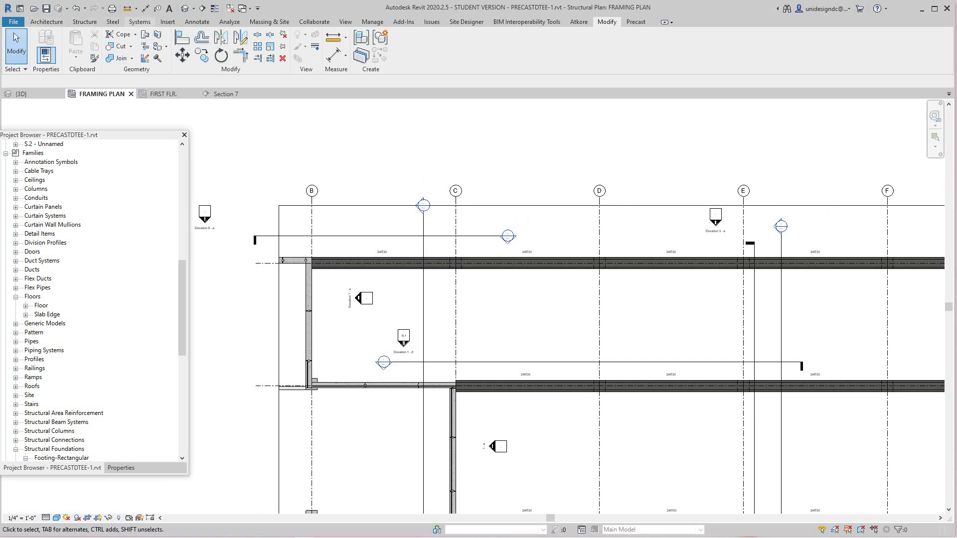
Start a structural beam system on the framing plan with the 8' DBLTEExxx : 8' x 32" beam type.
{"action": "left_click", "coordinate": [140, 22]}
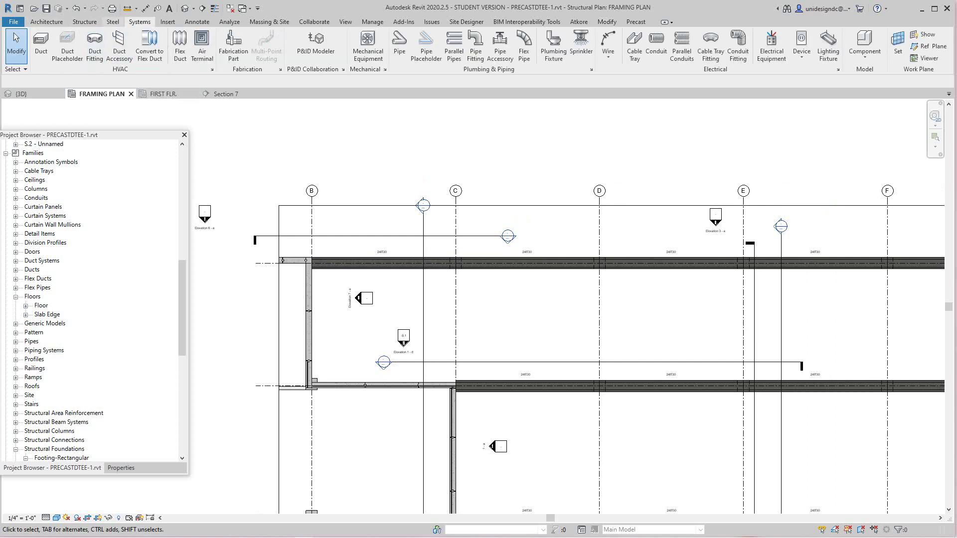
{"action": "left_click", "coordinate": [112, 22]}
{"action": "left_click", "coordinate": [84, 22]}
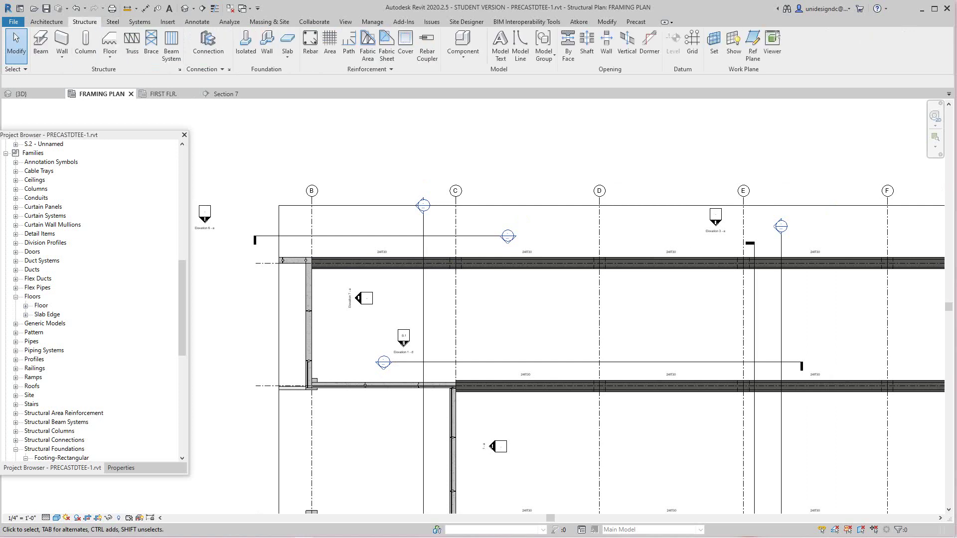
{"action": "left_click", "coordinate": [171, 45]}
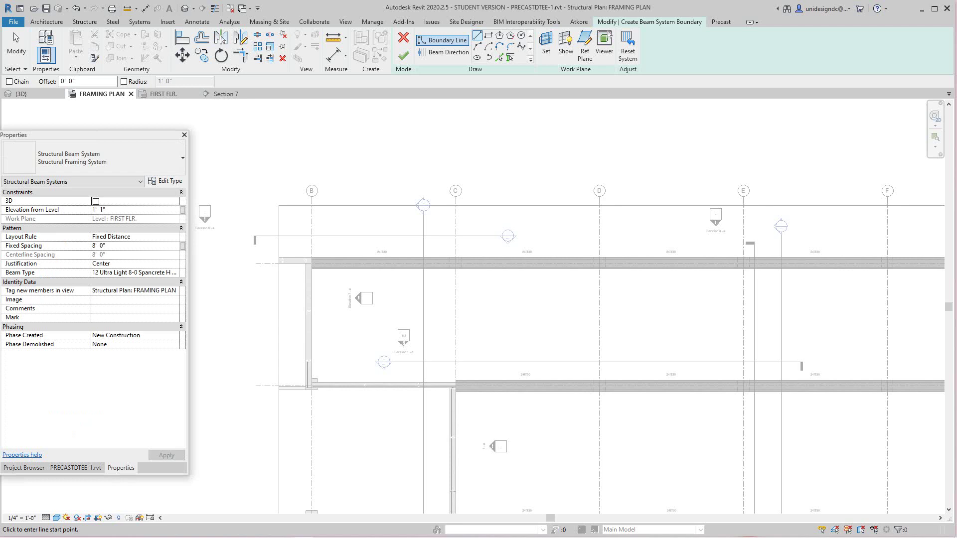
{"action": "left_click", "coordinate": [175, 273]}
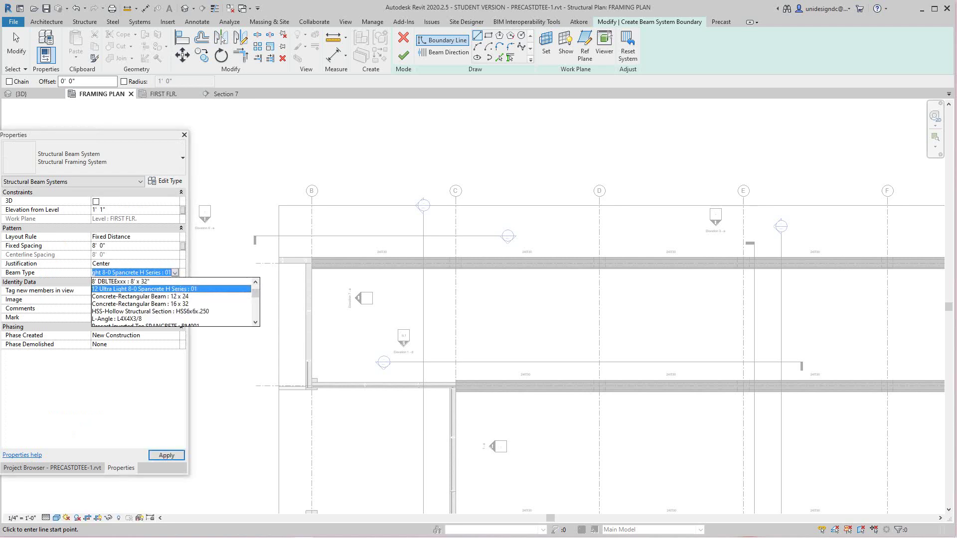
{"action": "key", "text": "Up"}
{"action": "key", "text": "Return"}
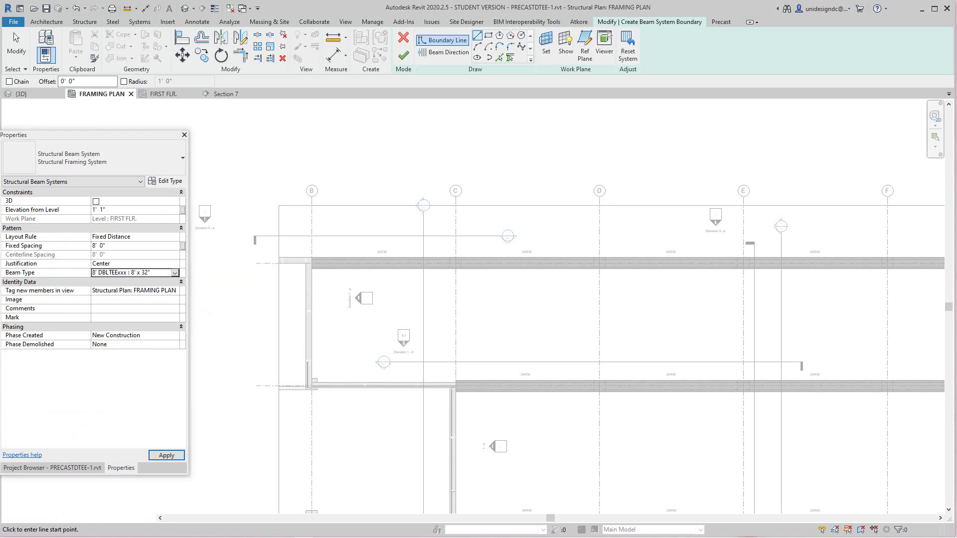
Sketch a rectangular boundary with a -0' 1" offset, from the wall at grids B-1 to the grid 2 beam's end at grid G.
{"action": "left_click", "coordinate": [487, 36]}
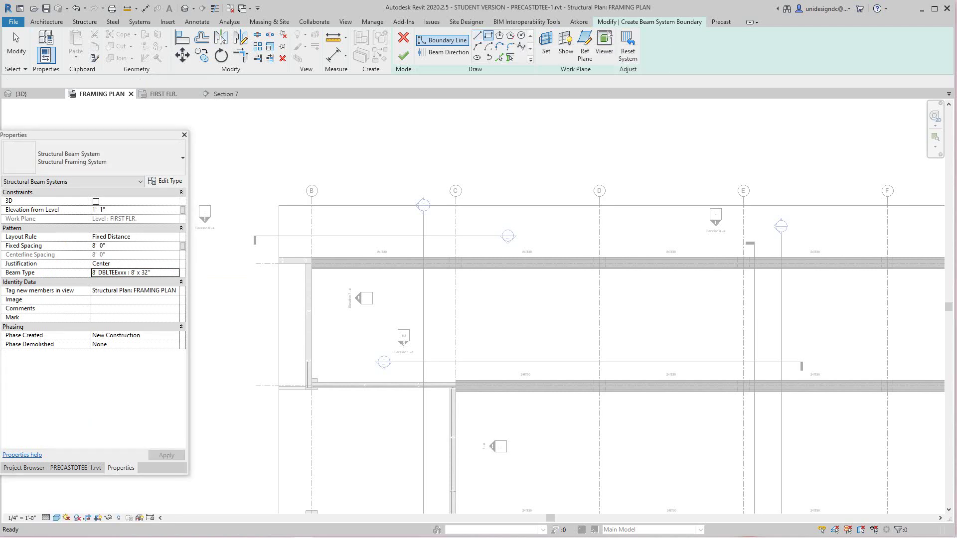
{"action": "scroll", "coordinate": [390, 269], "scroll_direction": "up", "scroll_amount": 2}
{"action": "scroll", "coordinate": [387, 272], "scroll_direction": "up", "scroll_amount": 1}
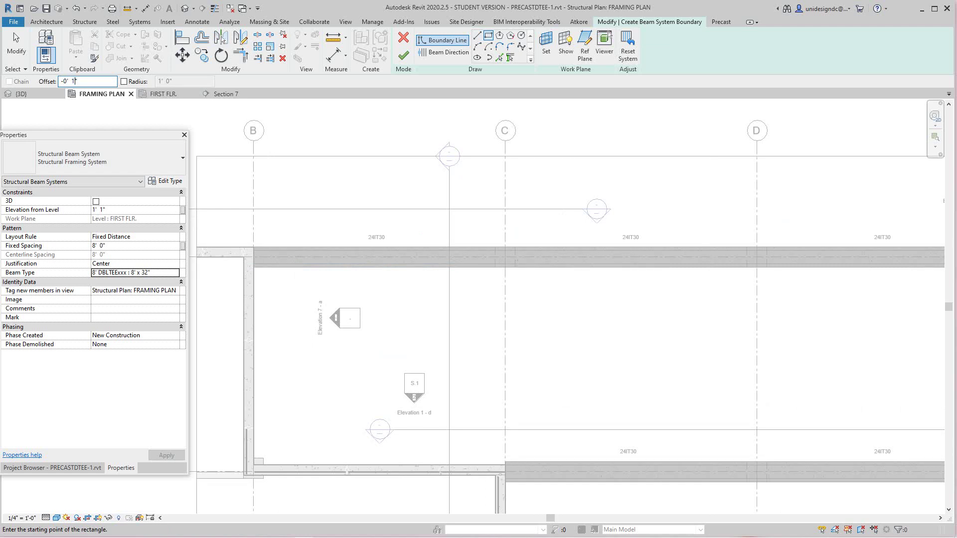
{"action": "scroll", "coordinate": [273, 276], "scroll_direction": "up", "scroll_amount": 1}
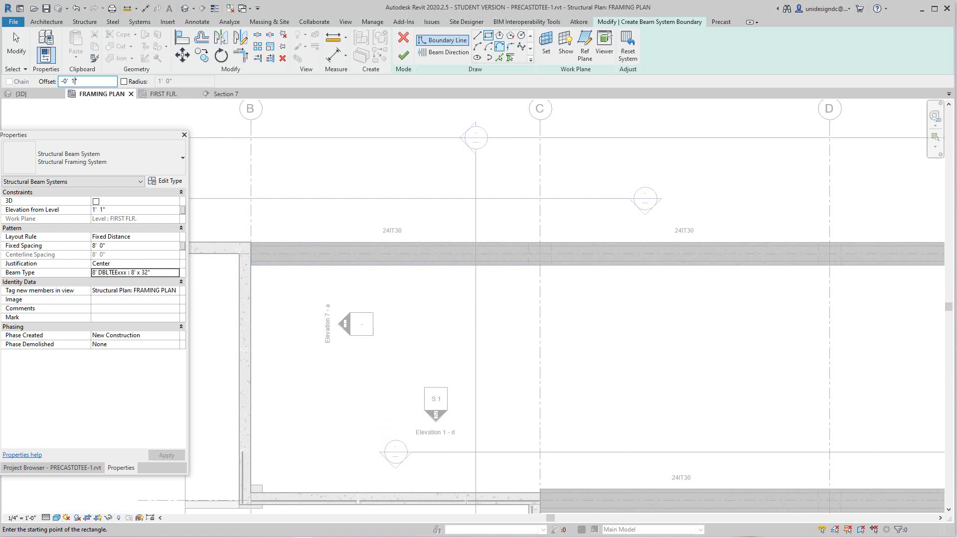
{"action": "scroll", "coordinate": [236, 248], "scroll_direction": "up", "scroll_amount": 4}
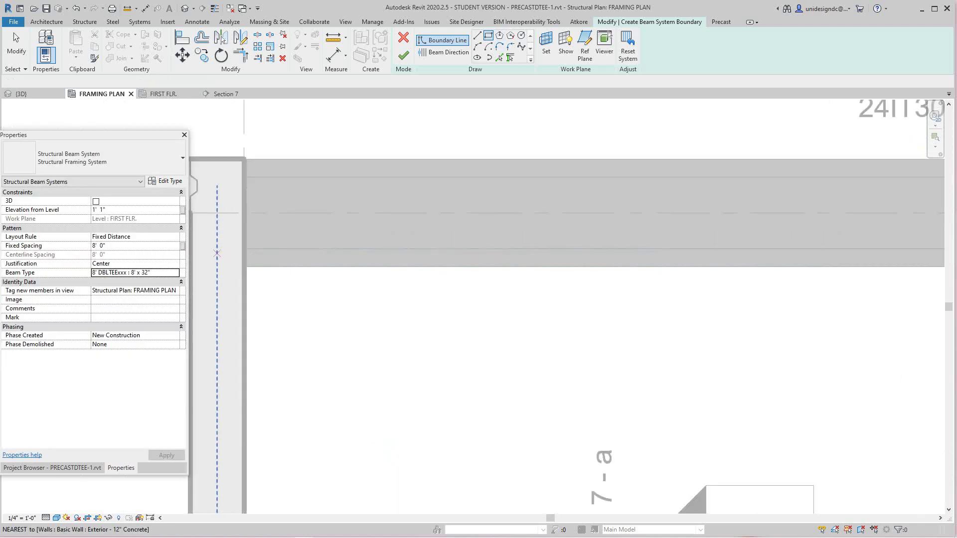
{"action": "left_click", "coordinate": [246, 249]}
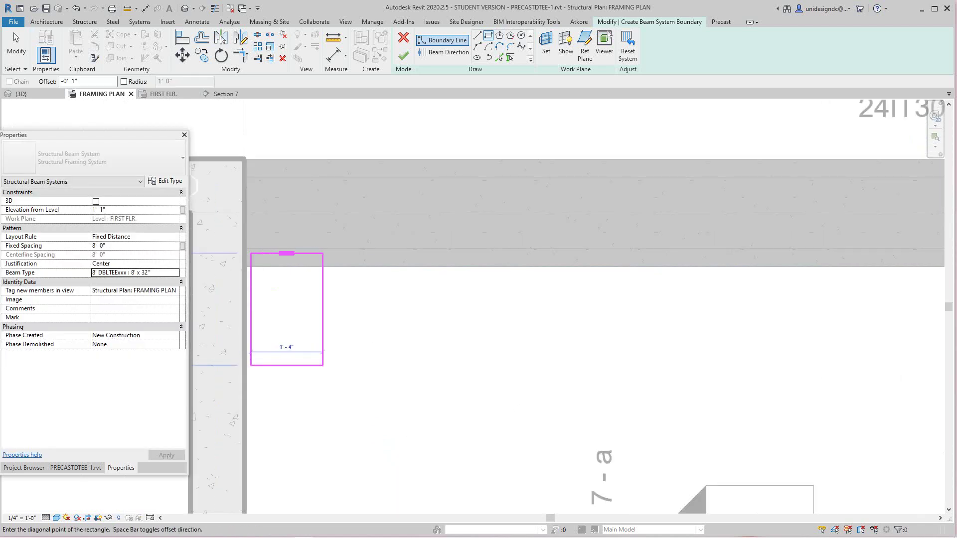
{"action": "scroll", "coordinate": [321, 356], "scroll_direction": "down", "scroll_amount": 5}
{"action": "scroll", "coordinate": [548, 400], "scroll_direction": "up", "scroll_amount": 6}
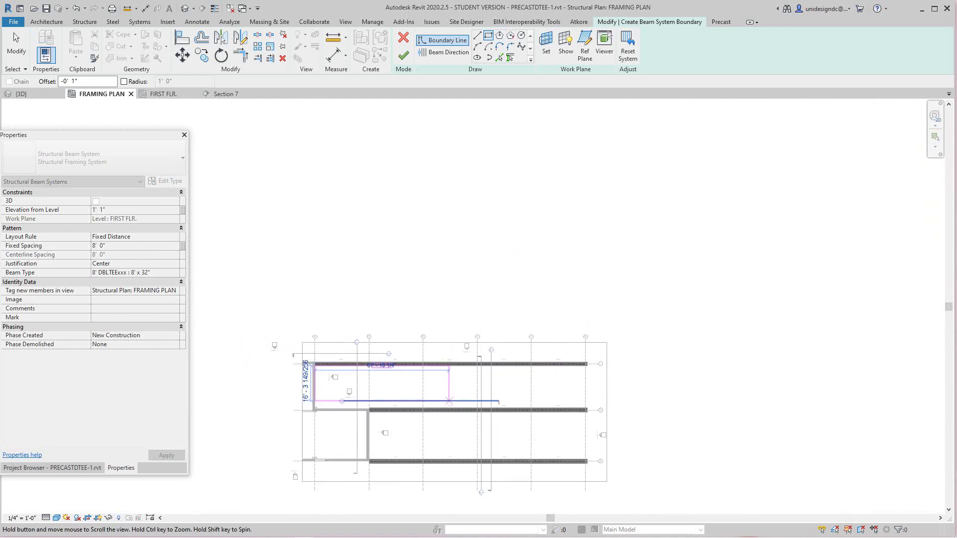
{"action": "scroll", "coordinate": [529, 371], "scroll_direction": "up", "scroll_amount": 4}
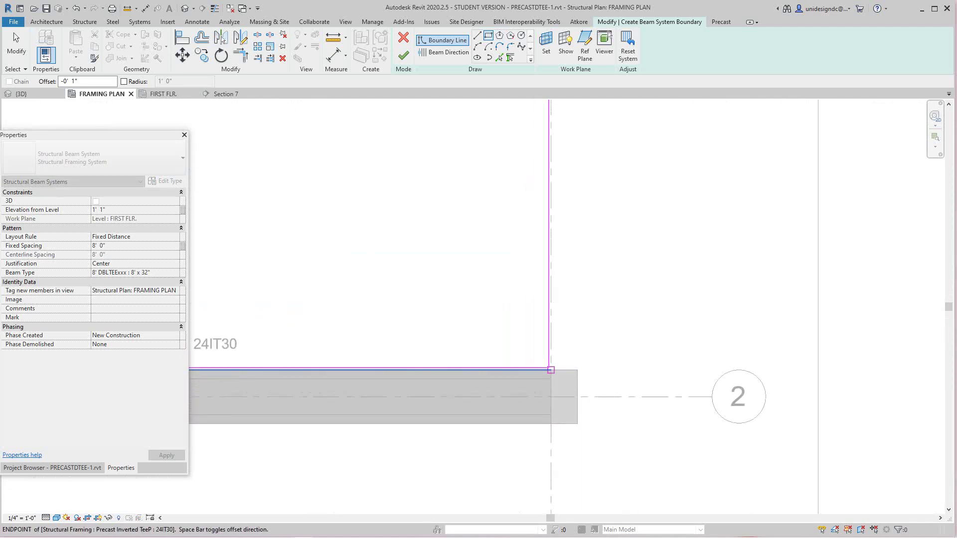
{"action": "left_click", "coordinate": [550, 386]}
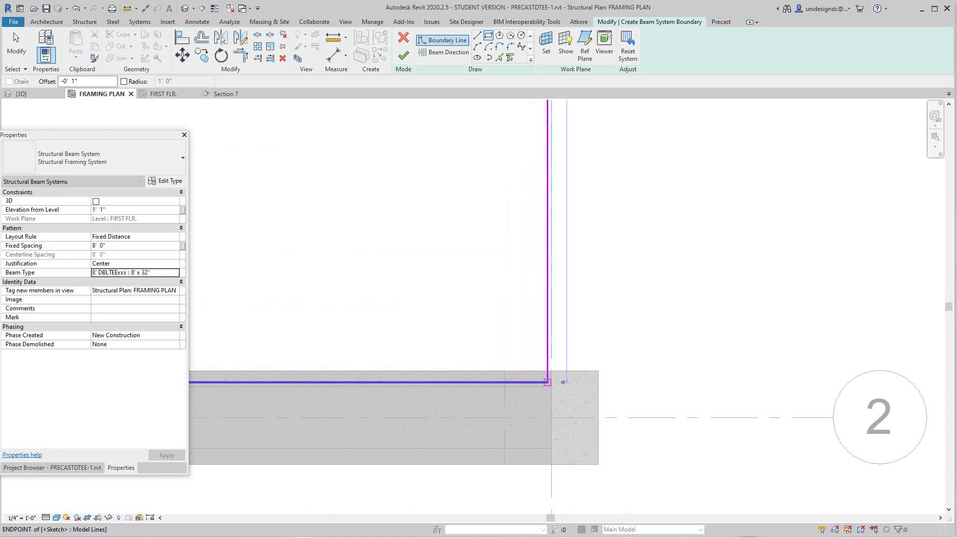
Set the beam direction parallel to the boundary edge at grid G and finish the beam system.
{"action": "scroll", "coordinate": [538, 317], "scroll_direction": "down", "scroll_amount": 4}
{"action": "left_click", "coordinate": [443, 52]}
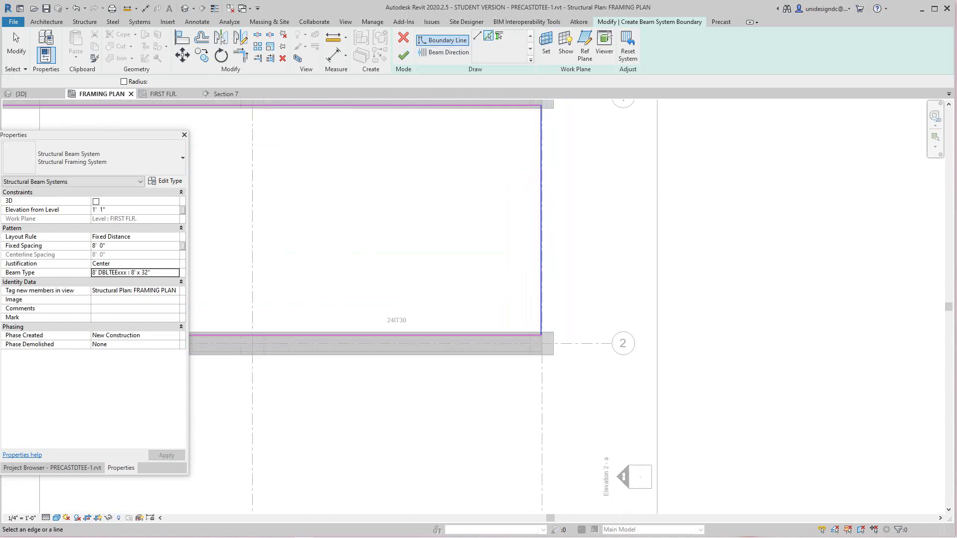
{"action": "left_click", "coordinate": [488, 36]}
{"action": "scroll", "coordinate": [730, 346], "scroll_direction": "down", "scroll_amount": 5}
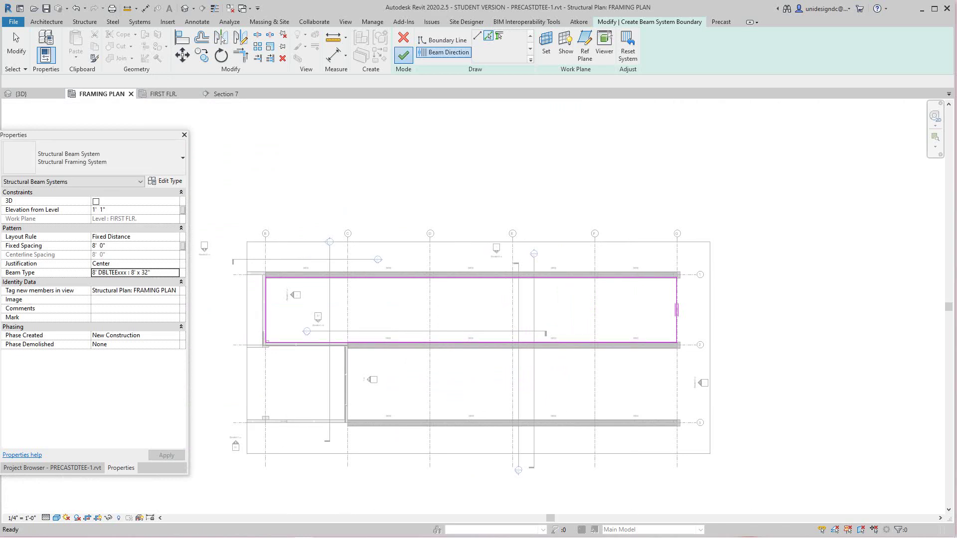
{"action": "left_click", "coordinate": [403, 55]}
Review the new double tees in plan, open the 3D view, tile all open views and fit the model in each.
{"action": "scroll", "coordinate": [557, 310], "scroll_direction": "up", "scroll_amount": 2}
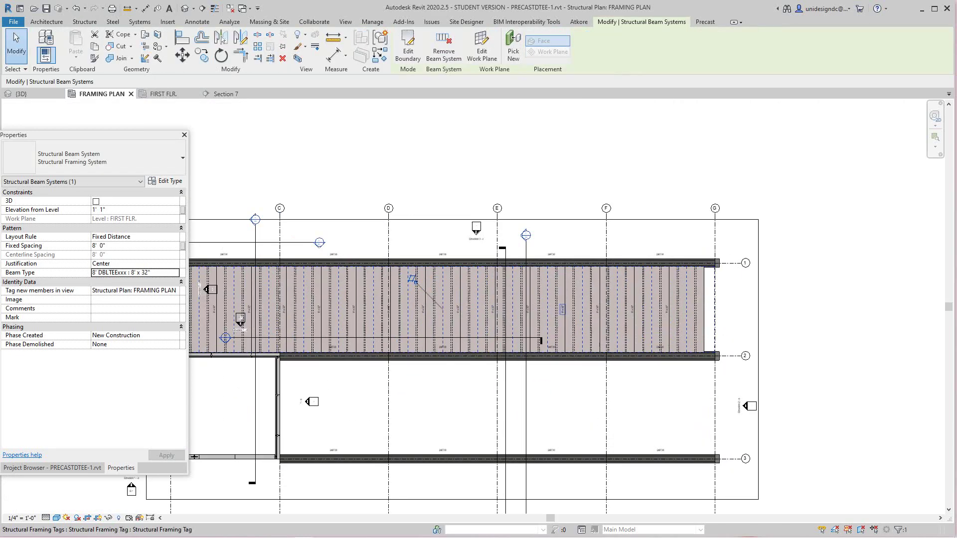
{"action": "scroll", "coordinate": [563, 309], "scroll_direction": "up", "scroll_amount": 2}
{"action": "scroll", "coordinate": [736, 287], "scroll_direction": "up", "scroll_amount": 2}
{"action": "scroll", "coordinate": [737, 287], "scroll_direction": "down", "scroll_amount": 5}
{"action": "middle_click_drag", "start_coordinate": [738, 288], "coordinate": [732, 292]}
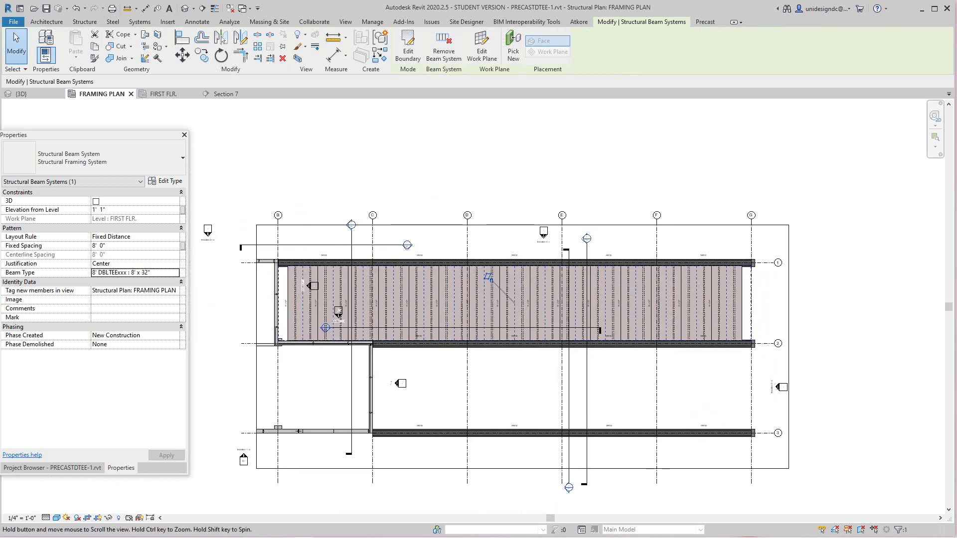
{"action": "scroll", "coordinate": [672, 307], "scroll_direction": "down", "scroll_amount": 3}
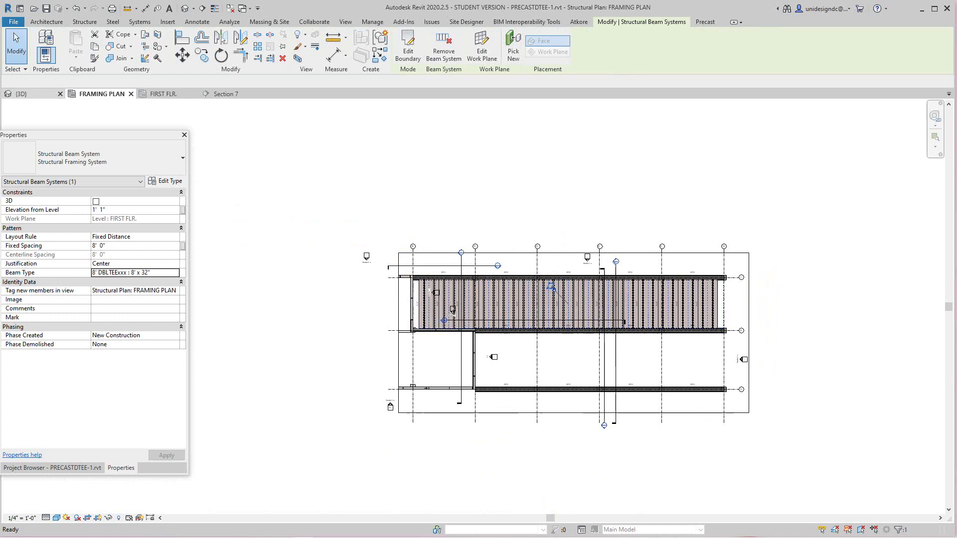
{"action": "left_click", "coordinate": [21, 94]}
{"action": "scroll", "coordinate": [583, 326], "scroll_direction": "down", "scroll_amount": 2}
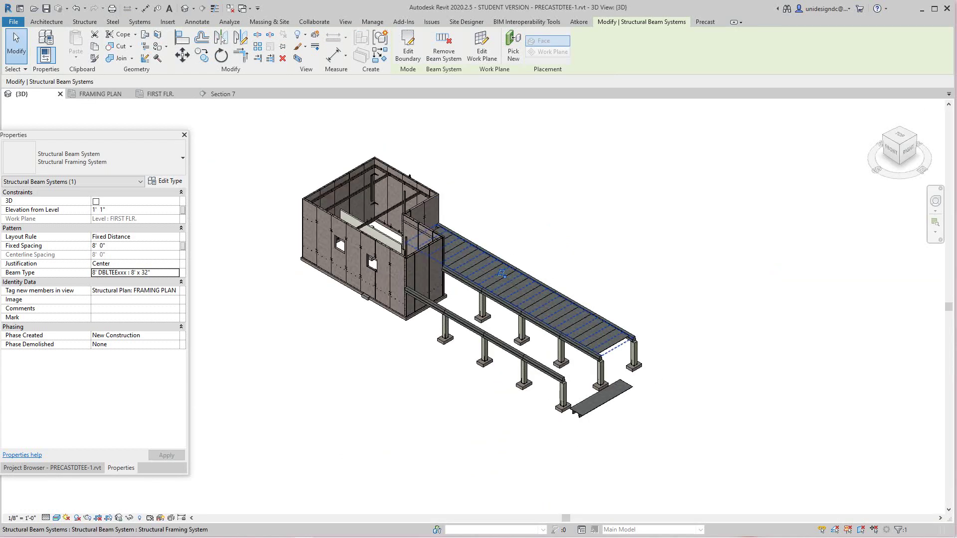
{"action": "key", "text": "w"}
{"action": "key", "text": "t"}
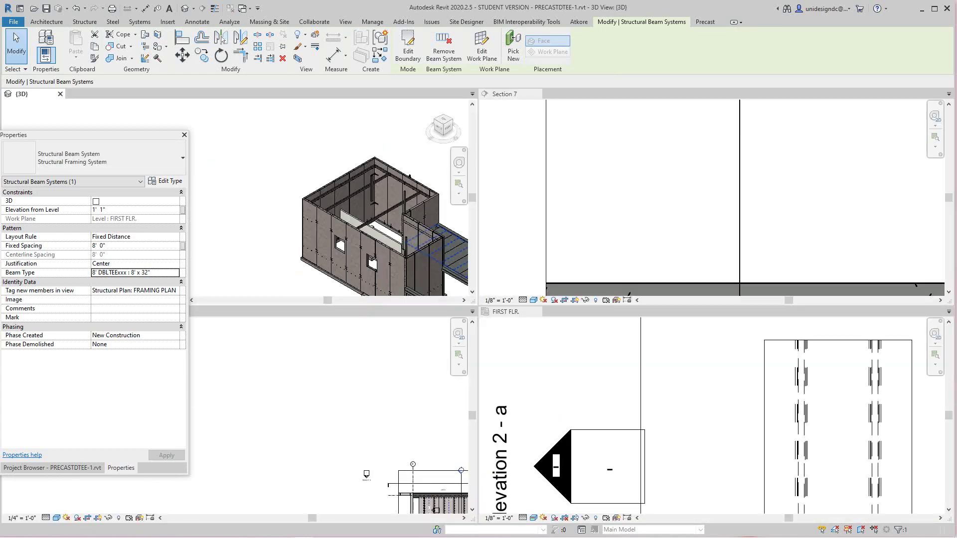
{"action": "key", "text": "z"}
{"action": "key", "text": "a"}
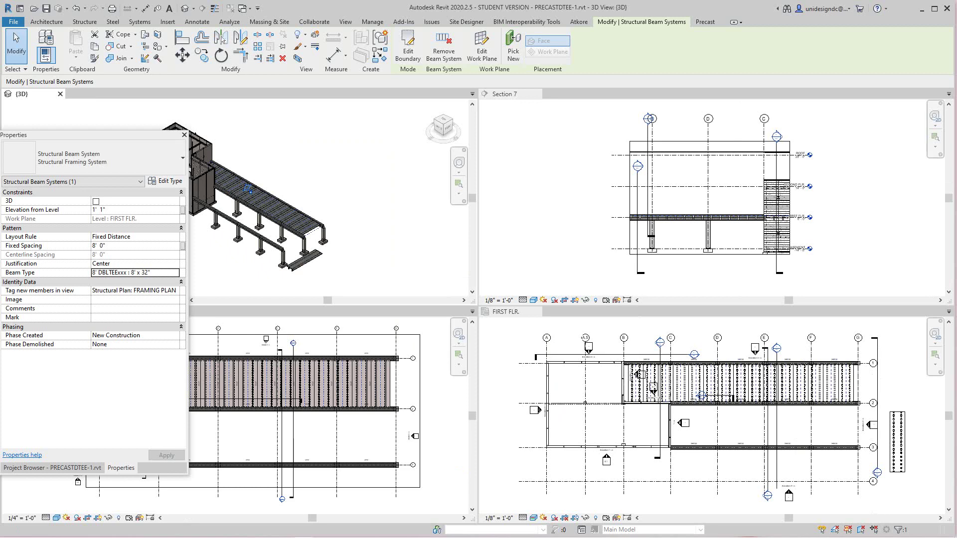
Close the Section 7 and FIRST FLR. views and retile the 3D view beside FRAMING PLAN.
{"action": "scroll", "coordinate": [671, 217], "scroll_direction": "up", "scroll_amount": 5}
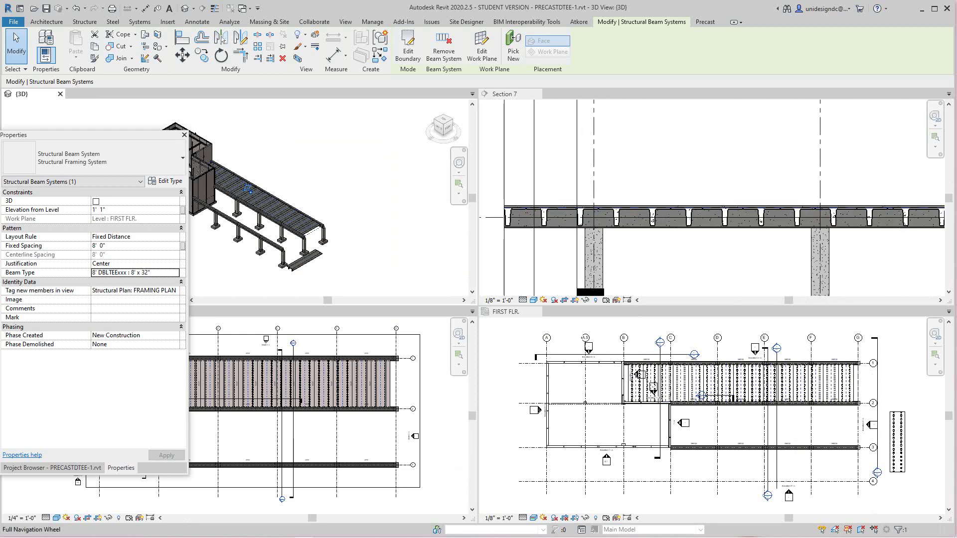
{"action": "left_click", "coordinate": [537, 94]}
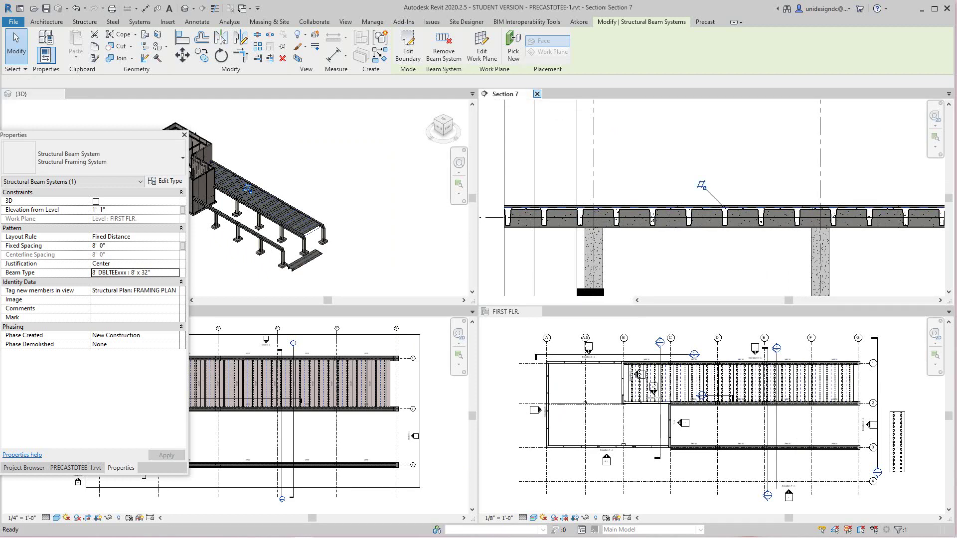
{"action": "left_click", "coordinate": [537, 93]}
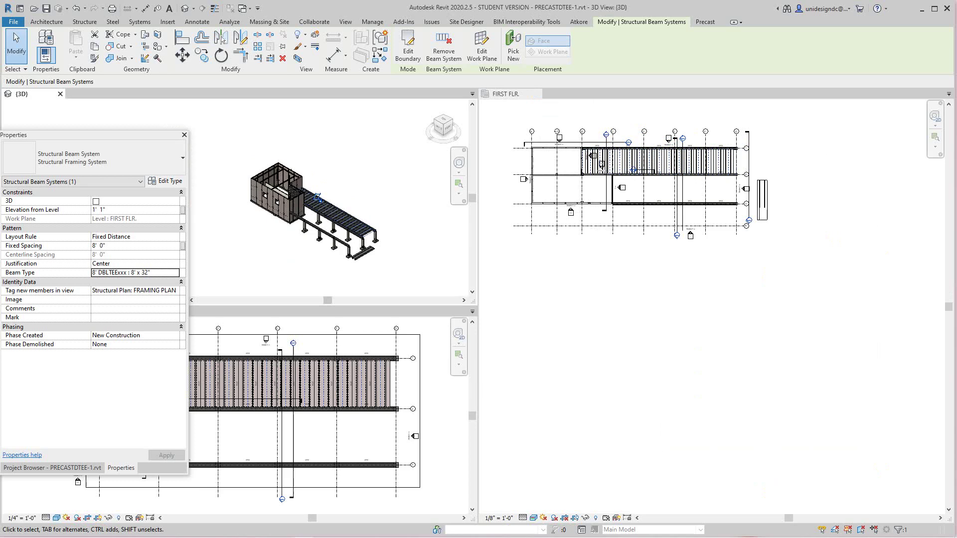
{"action": "scroll", "coordinate": [388, 360], "scroll_direction": "up", "scroll_amount": 2}
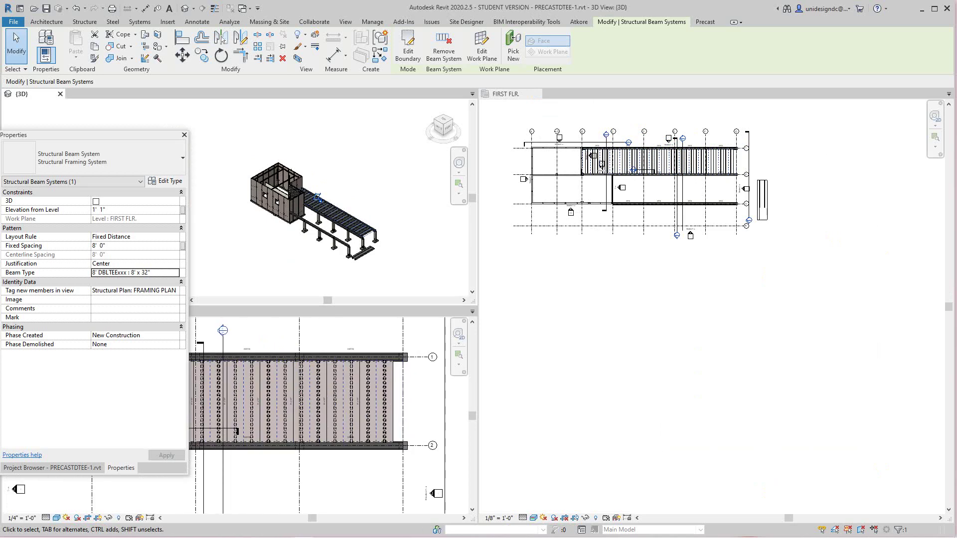
{"action": "left_click", "coordinate": [537, 93]}
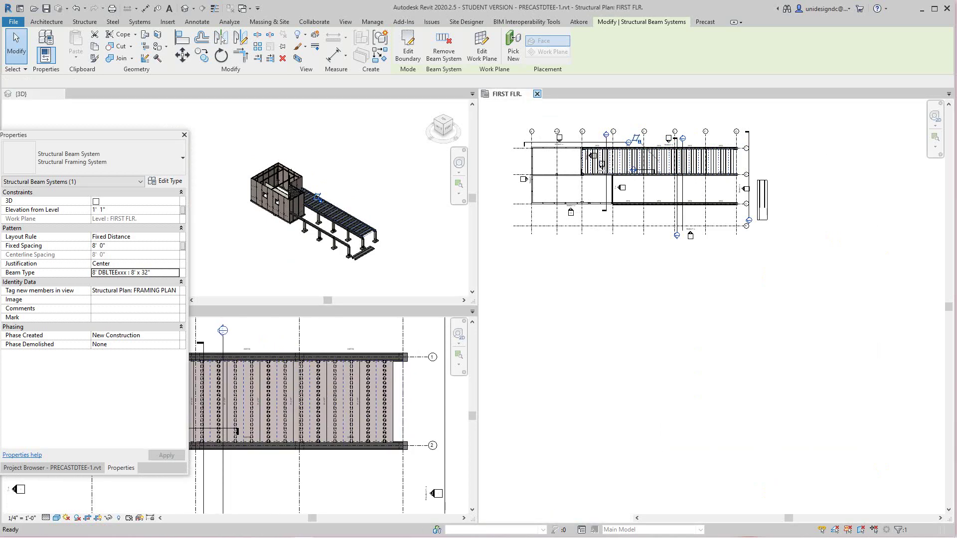
{"action": "key", "text": "w"}
{"action": "key", "text": "t"}
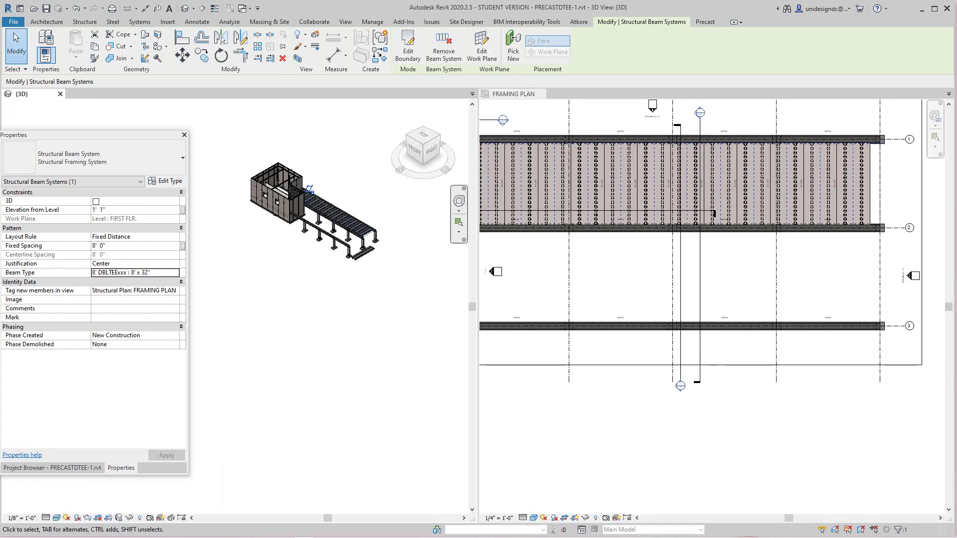
Examine how the end double tee bears on the inverted tee beams in 3D and in the framing plan.
{"action": "scroll", "coordinate": [378, 175], "scroll_direction": "up", "scroll_amount": 4}
{"action": "scroll", "coordinate": [887, 195], "scroll_direction": "up", "scroll_amount": 2}
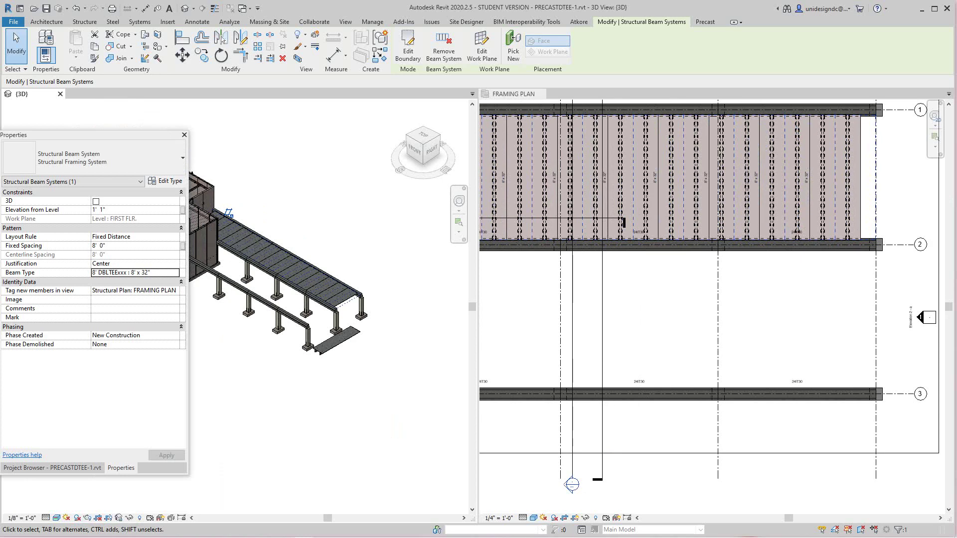
{"action": "left_click", "coordinate": [655, 155]}
{"action": "scroll", "coordinate": [348, 299], "scroll_direction": "up", "scroll_amount": 5}
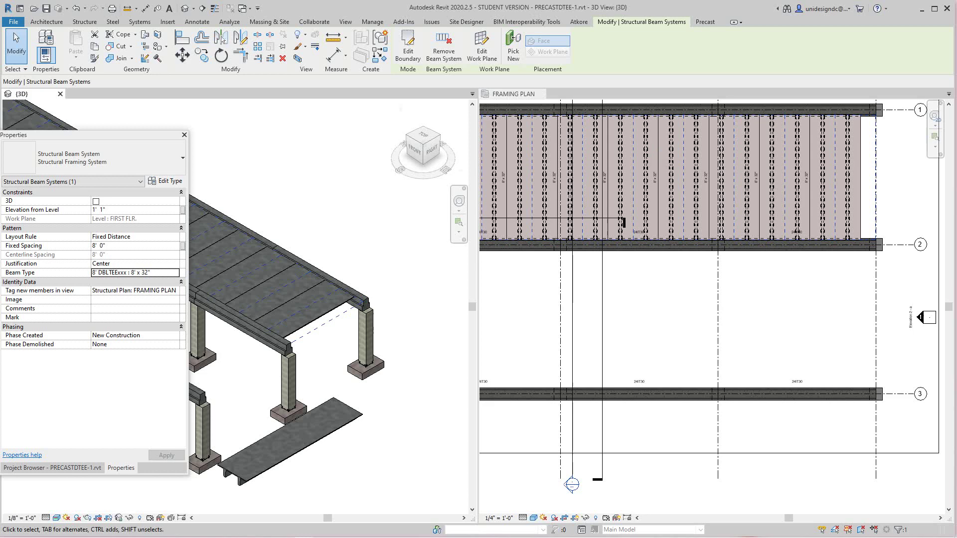
{"action": "scroll", "coordinate": [319, 214], "scroll_direction": "up", "scroll_amount": 5}
{"action": "scroll", "coordinate": [401, 312], "scroll_direction": "up", "scroll_amount": 2}
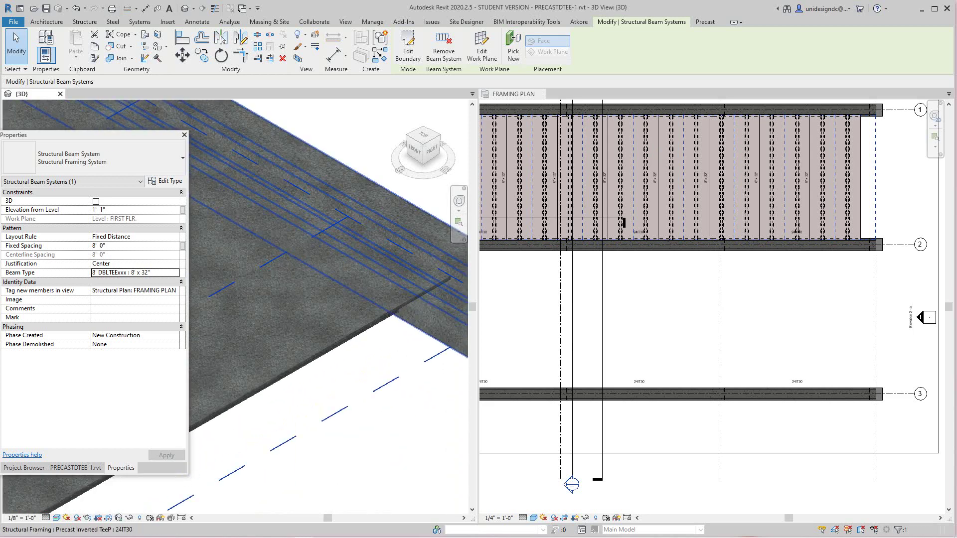
{"action": "middle_click_drag", "start_coordinate": [401, 312], "coordinate": [326, 286]}
{"action": "scroll", "coordinate": [348, 309], "scroll_direction": "down", "scroll_amount": 1}
{"action": "scroll", "coordinate": [628, 334], "scroll_direction": "down", "scroll_amount": 8}
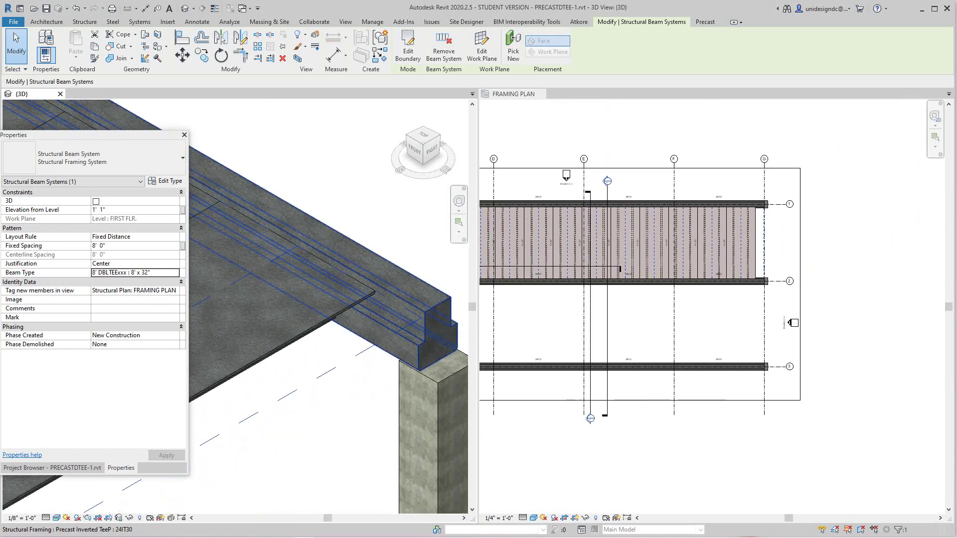
{"action": "scroll", "coordinate": [697, 319], "scroll_direction": "up", "scroll_amount": 1}
{"action": "scroll", "coordinate": [699, 302], "scroll_direction": "down", "scroll_amount": 2}
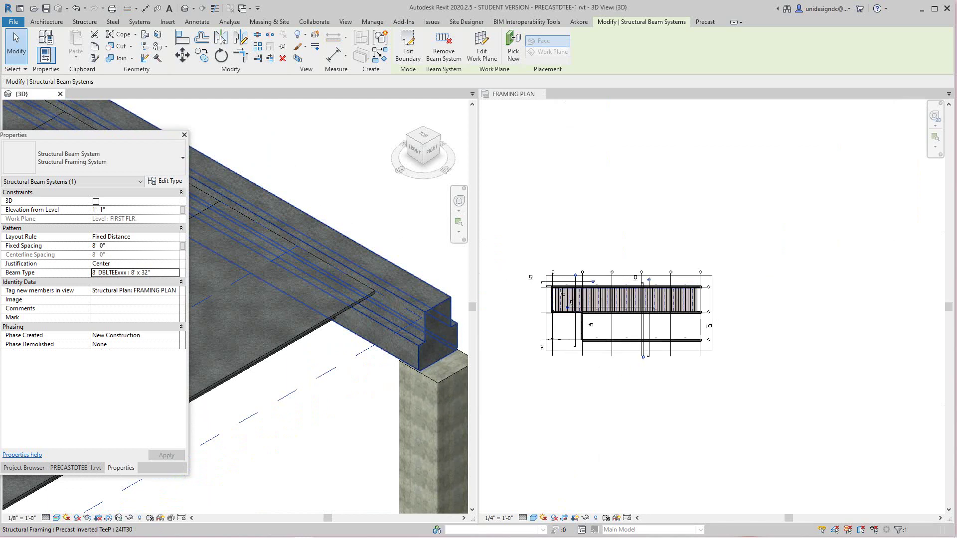
{"action": "scroll", "coordinate": [618, 300], "scroll_direction": "up", "scroll_amount": 3}
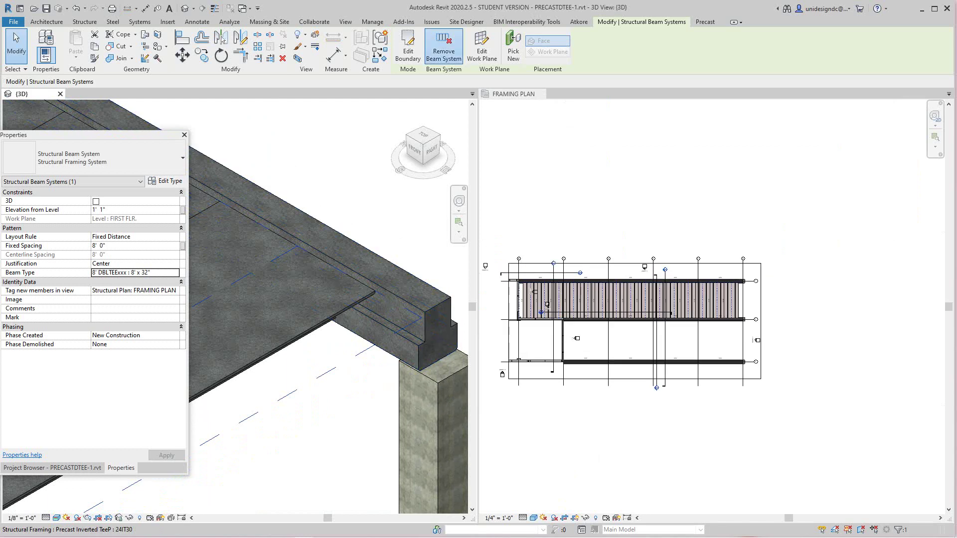
Remove the beam system grouping while keeping its double tees as individual framing members.
{"action": "key", "text": "Escape"}
{"action": "scroll", "coordinate": [573, 299], "scroll_direction": "up", "scroll_amount": 1}
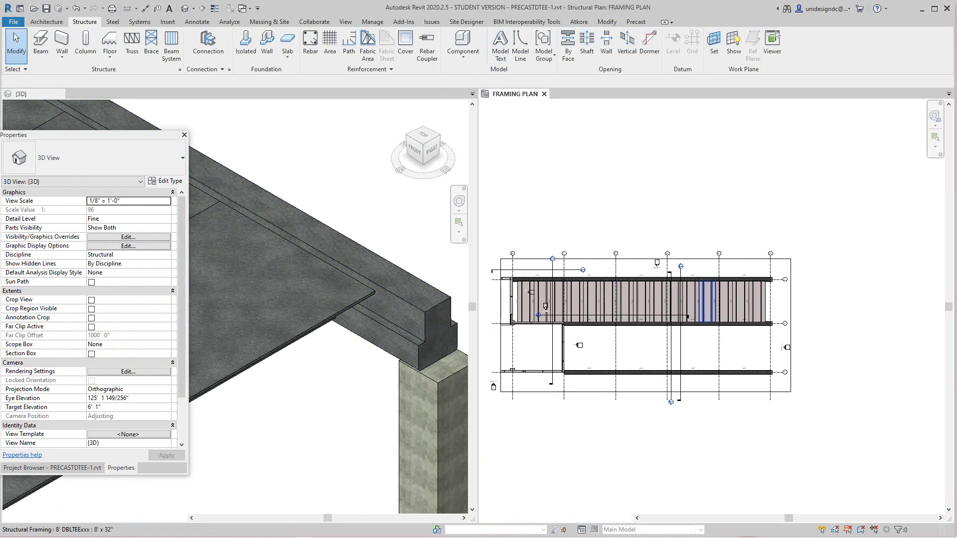
{"action": "scroll", "coordinate": [539, 301], "scroll_direction": "up", "scroll_amount": 3}
{"action": "middle_click_drag", "start_coordinate": [542, 301], "coordinate": [644, 315]}
{"action": "scroll", "coordinate": [600, 322], "scroll_direction": "up", "scroll_amount": 2}
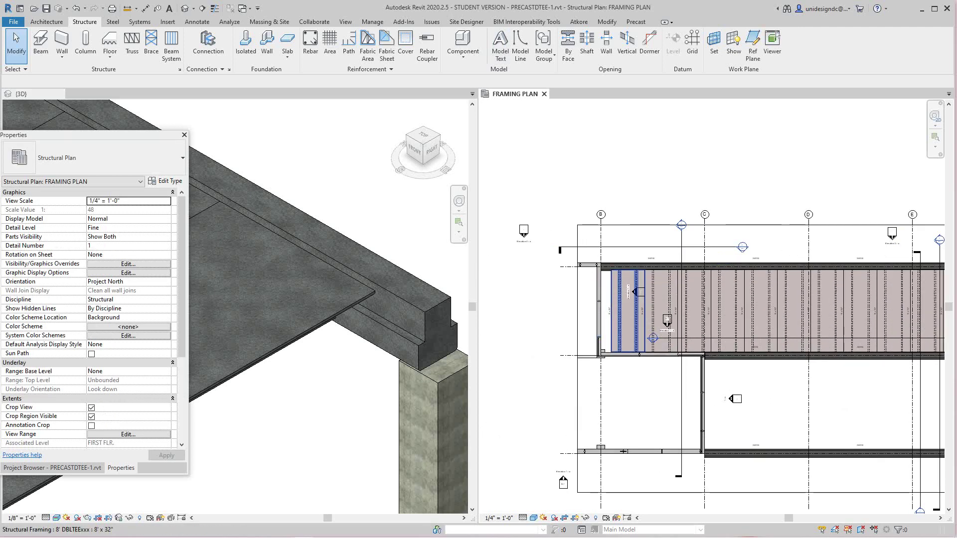
Move every 8' x 32" double tee in the project so the end tee's edge meets the wall face at grid B.
{"action": "left_click", "coordinate": [627, 313]}
{"action": "right_click", "coordinate": [627, 315]}
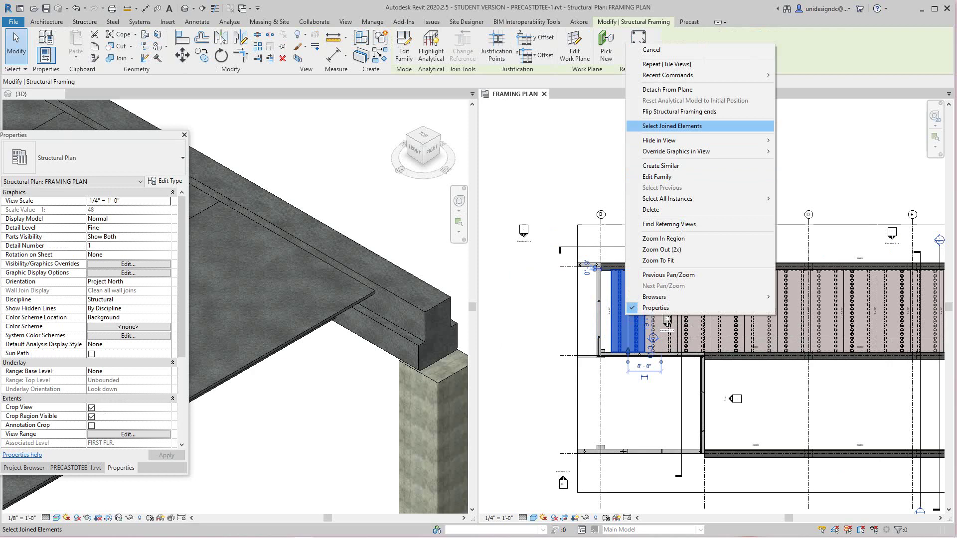
{"action": "mouse_move", "coordinate": [698, 198]}
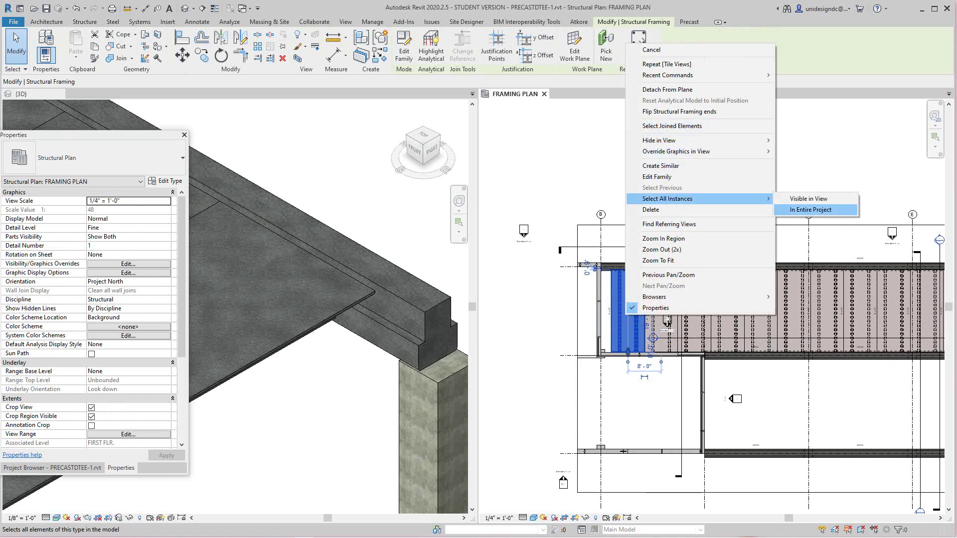
{"action": "left_click", "coordinate": [812, 209]}
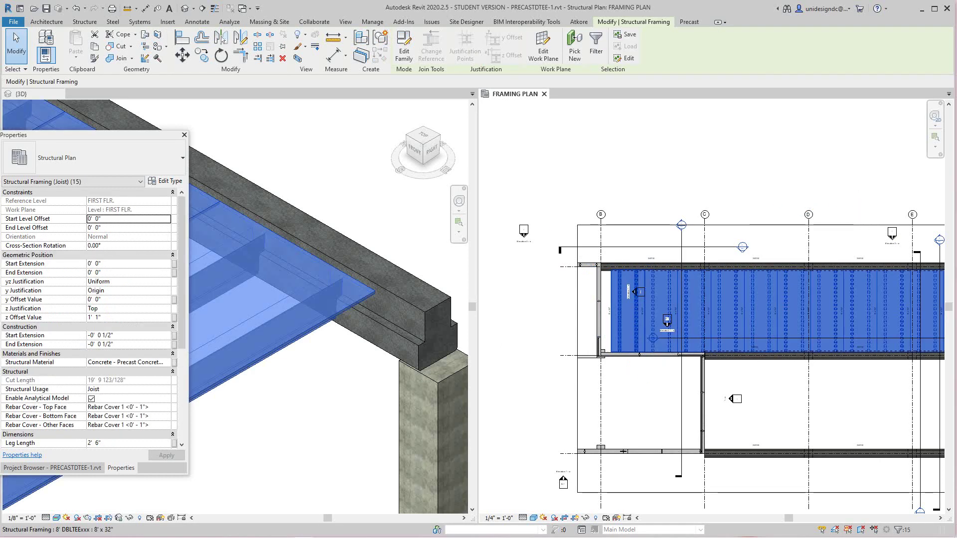
{"action": "scroll", "coordinate": [624, 285], "scroll_direction": "up", "scroll_amount": 3}
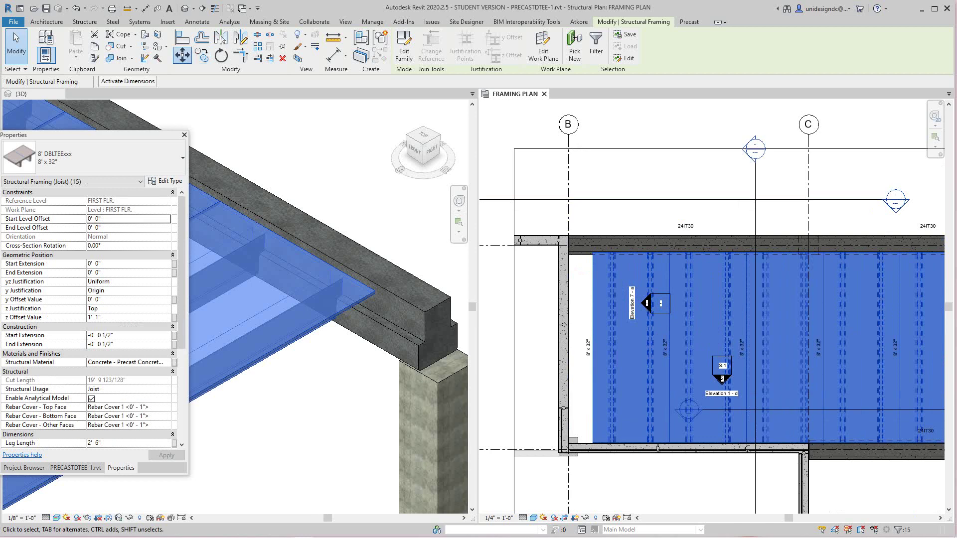
{"action": "left_click", "coordinate": [182, 56]}
{"action": "scroll", "coordinate": [622, 247], "scroll_direction": "up", "scroll_amount": 5}
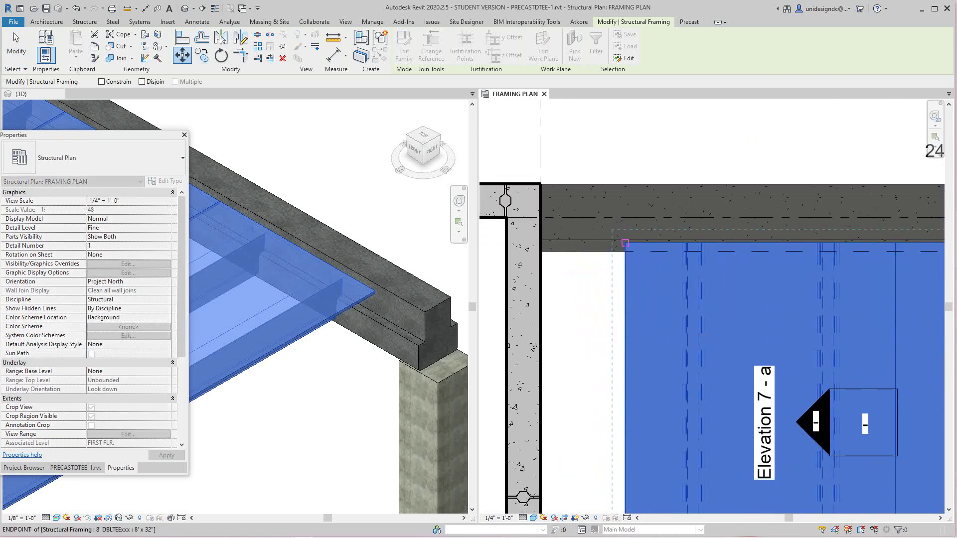
{"action": "left_click", "coordinate": [624, 243]}
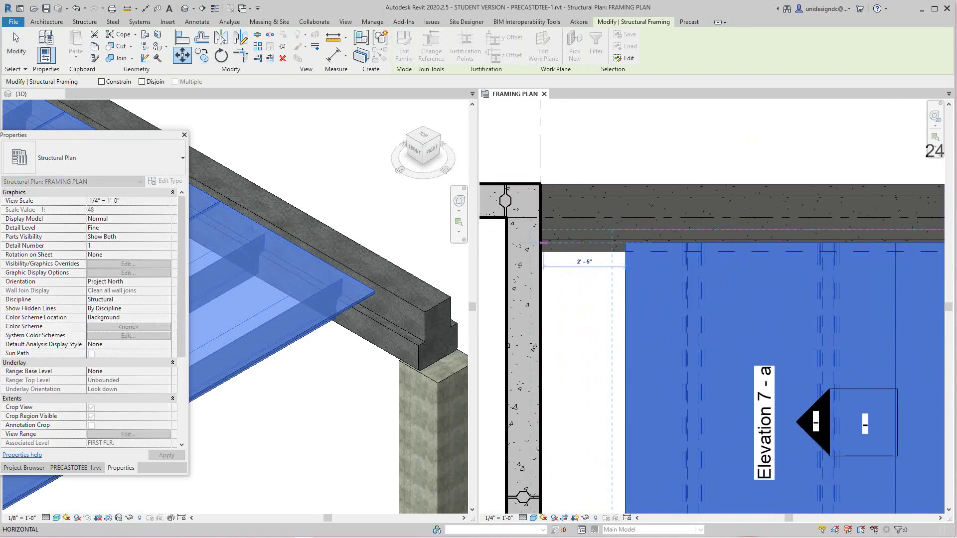
{"action": "left_click", "coordinate": [541, 243]}
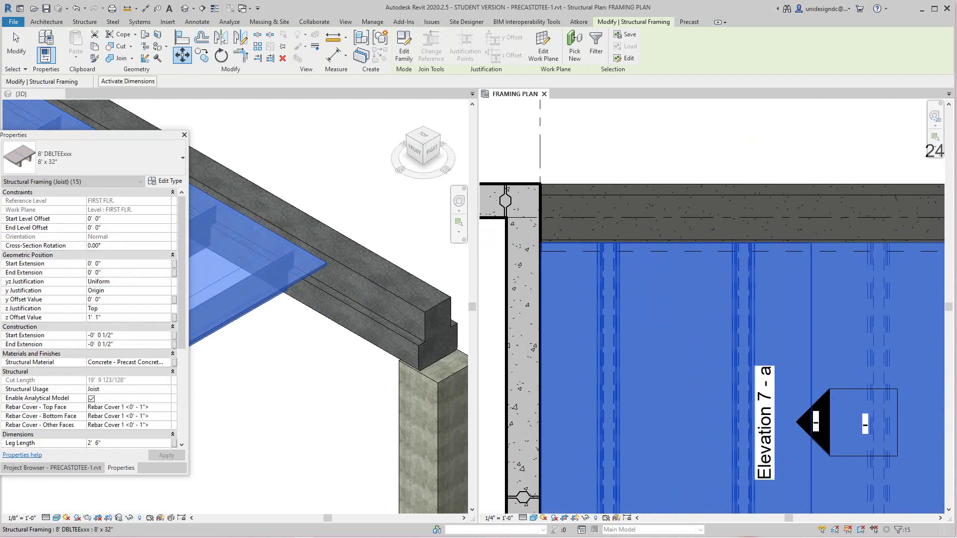
{"action": "scroll", "coordinate": [565, 241], "scroll_direction": "down", "scroll_amount": 5}
{"action": "scroll", "coordinate": [652, 269], "scroll_direction": "down", "scroll_amount": 3}
{"action": "middle_click_drag", "start_coordinate": [810, 277], "coordinate": [677, 283]}
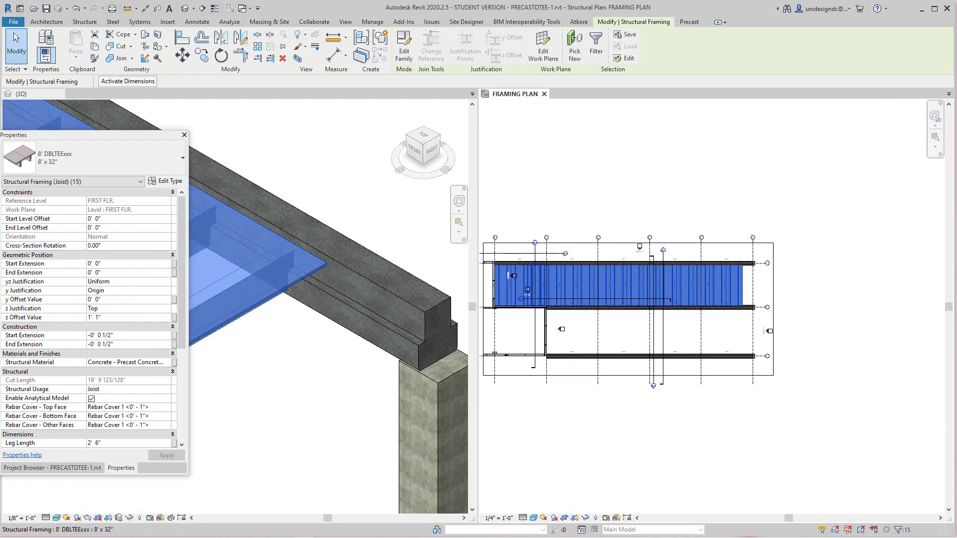
{"action": "scroll", "coordinate": [717, 284], "scroll_direction": "up", "scroll_amount": 3}
{"action": "key", "text": "Escape"}
Copy the end double tee nearest grid G one 8' width over, placing the copy directly against its outer edge.
{"action": "middle_click_drag", "start_coordinate": [802, 299], "coordinate": [687, 276]}
{"action": "scroll", "coordinate": [656, 279], "scroll_direction": "up", "scroll_amount": 2}
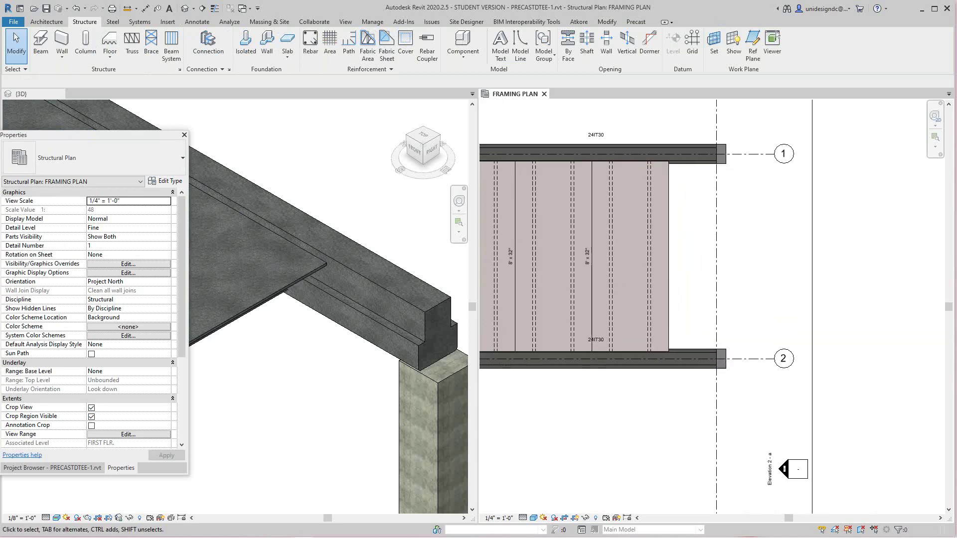
{"action": "left_click", "coordinate": [660, 286]}
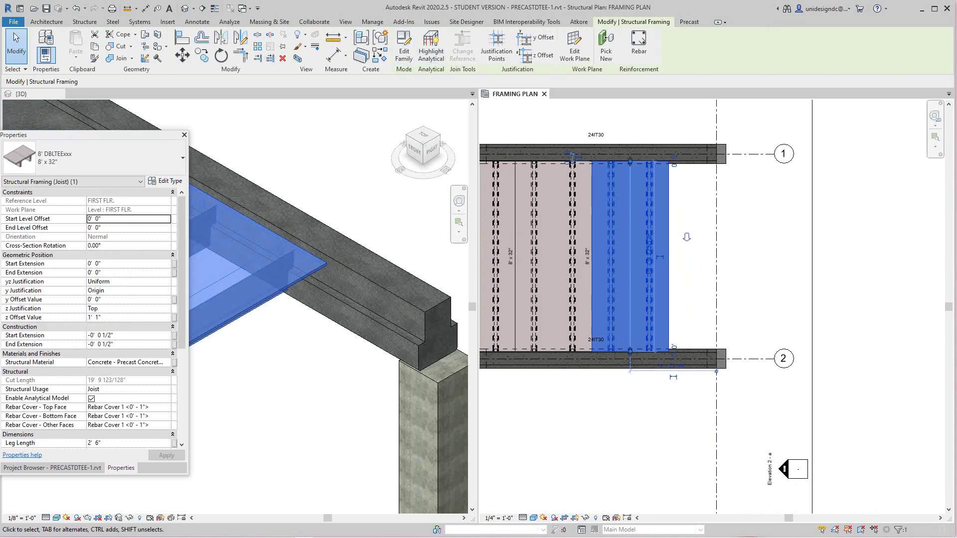
{"action": "left_click", "coordinate": [201, 55]}
{"action": "scroll", "coordinate": [593, 358], "scroll_direction": "up", "scroll_amount": 2}
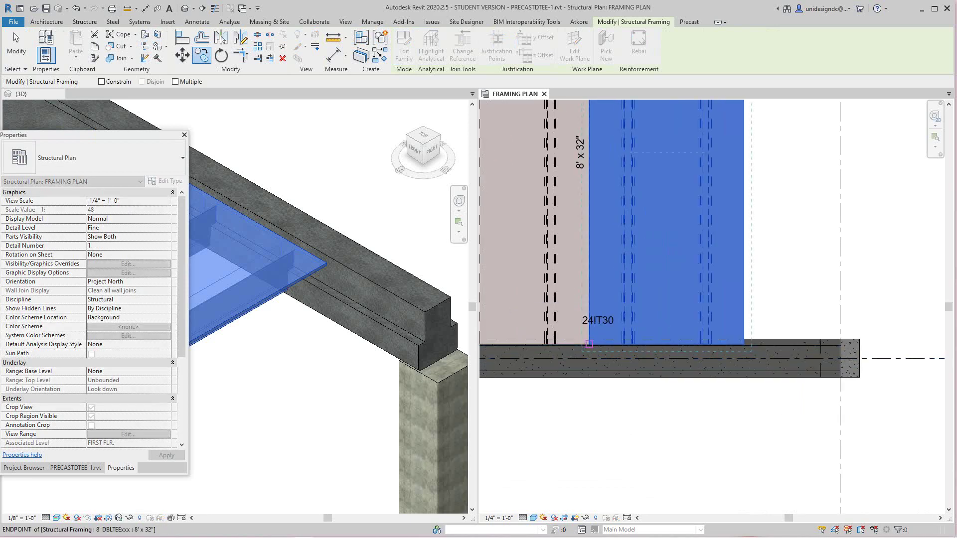
{"action": "left_click", "coordinate": [589, 344]}
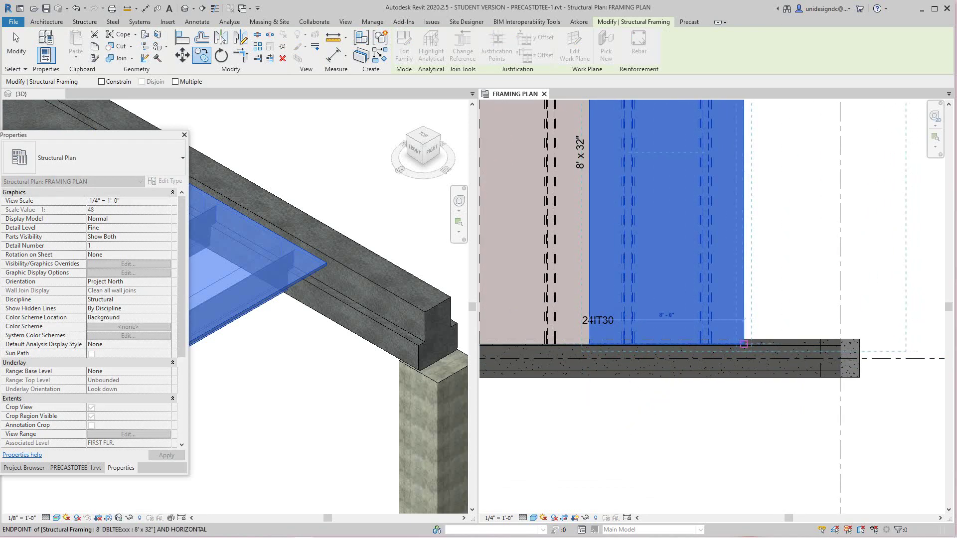
{"action": "left_click", "coordinate": [744, 344]}
{"action": "key", "text": "Escape"}
{"action": "scroll", "coordinate": [514, 433], "scroll_direction": "down", "scroll_amount": 3}
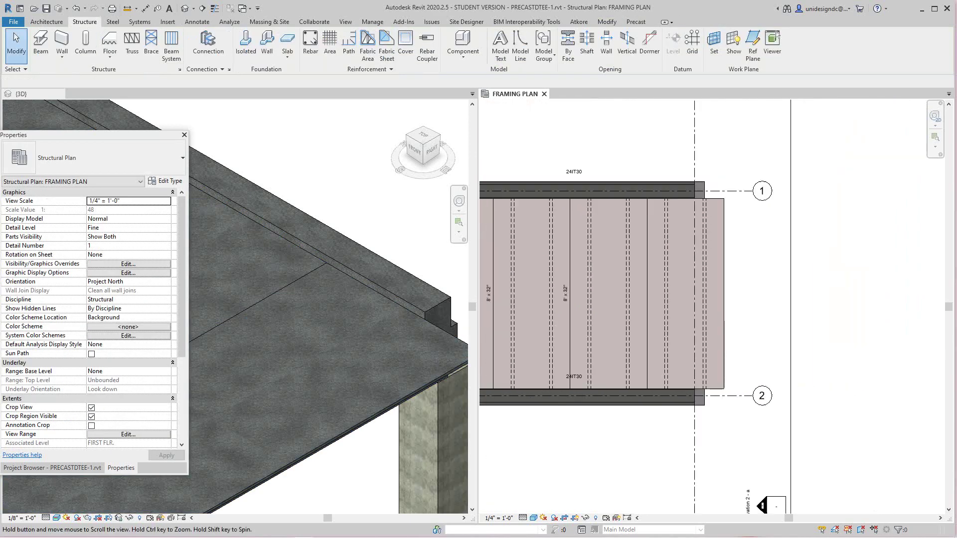
Set the width of the copied double tee at grid G to 6'.
{"action": "left_click", "coordinate": [705, 349]}
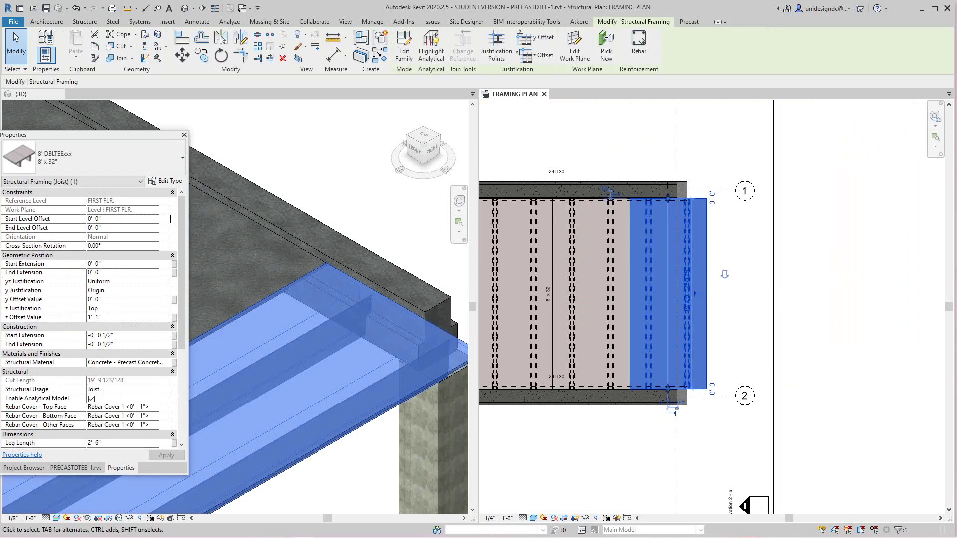
{"action": "scroll", "coordinate": [90, 318], "scroll_direction": "down", "scroll_amount": 6}
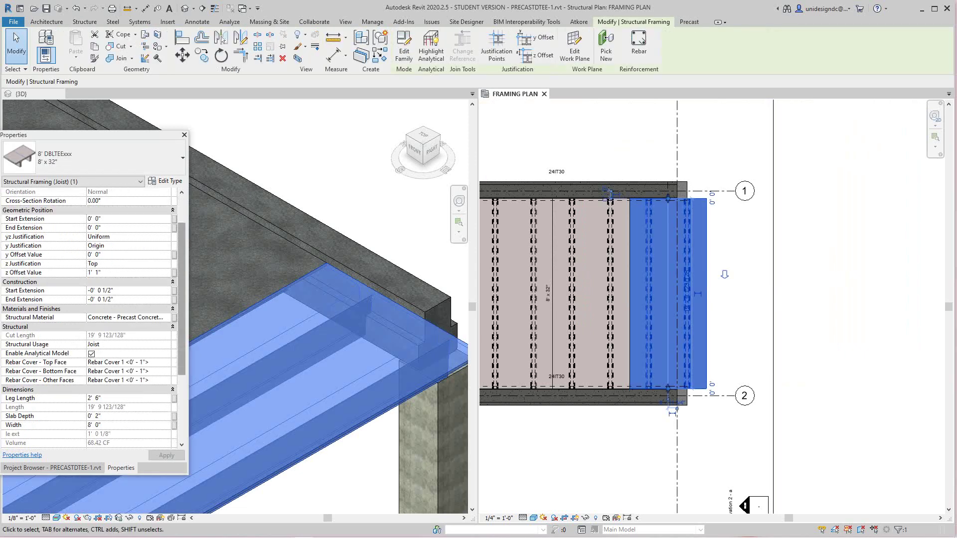
{"action": "scroll", "coordinate": [89, 319], "scroll_direction": "down", "scroll_amount": 1}
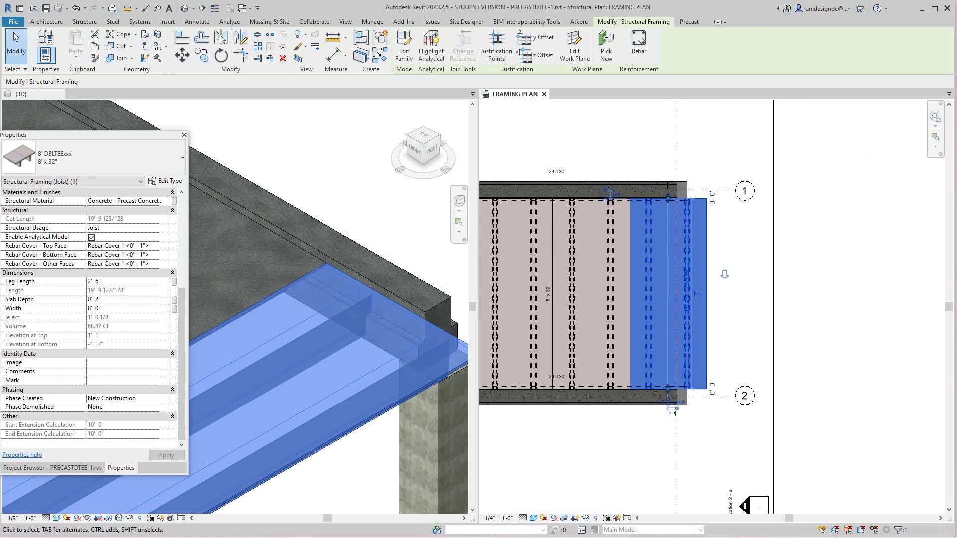
{"action": "left_click", "coordinate": [89, 308]}
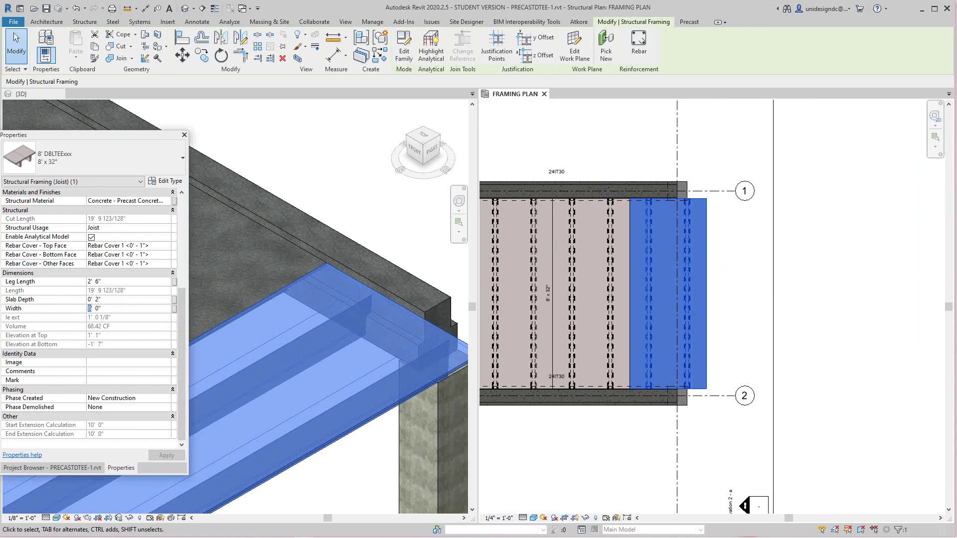
{"action": "key", "text": "BackSpace"}
{"action": "type", "text": "6"}
{"action": "left_click", "coordinate": [166, 455]}
{"action": "left_click", "coordinate": [563, 443]}
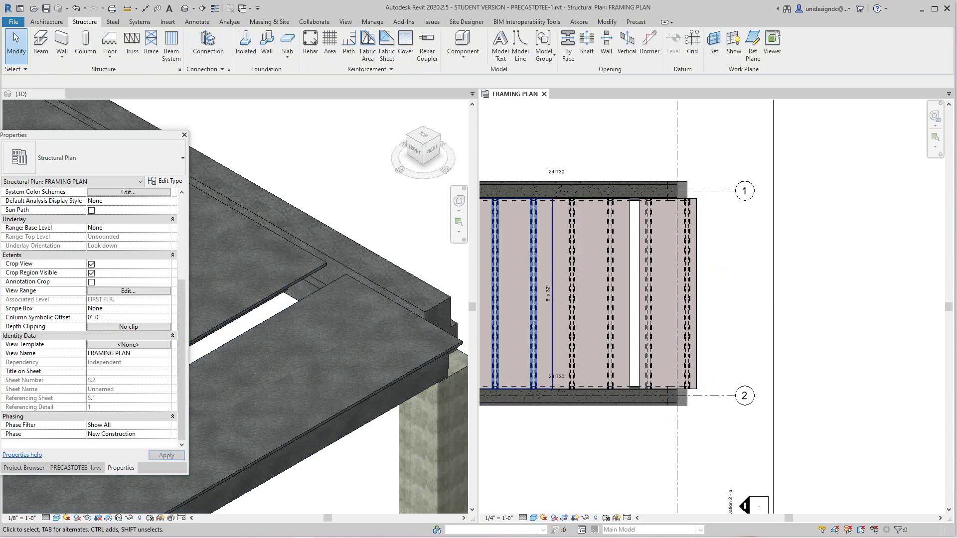
Align the near edge of the narrowed double tee with the neighbouring tee's edge to close the gap.
{"action": "scroll", "coordinate": [629, 262], "scroll_direction": "up", "scroll_amount": 2}
{"action": "left_click", "coordinate": [668, 279]}
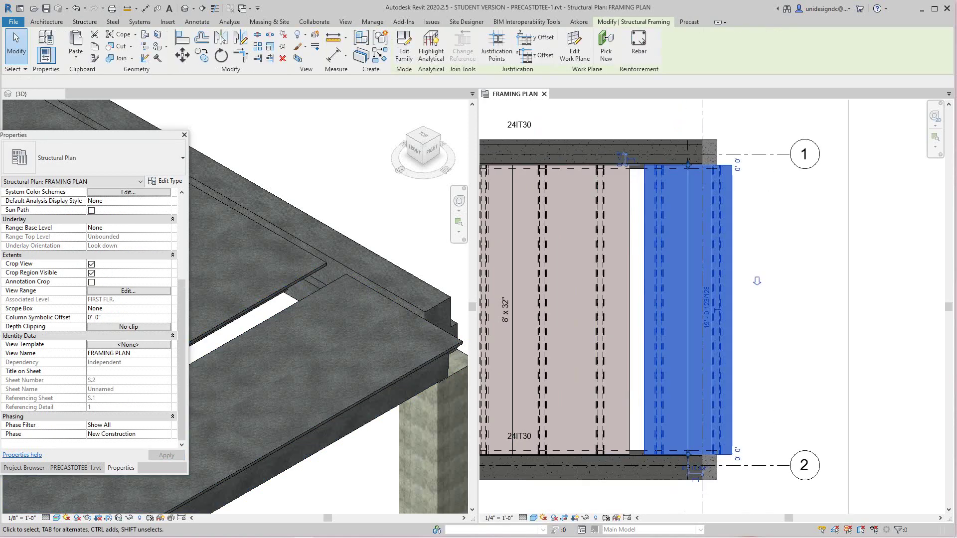
{"action": "key", "text": "a"}
{"action": "key", "text": "l"}
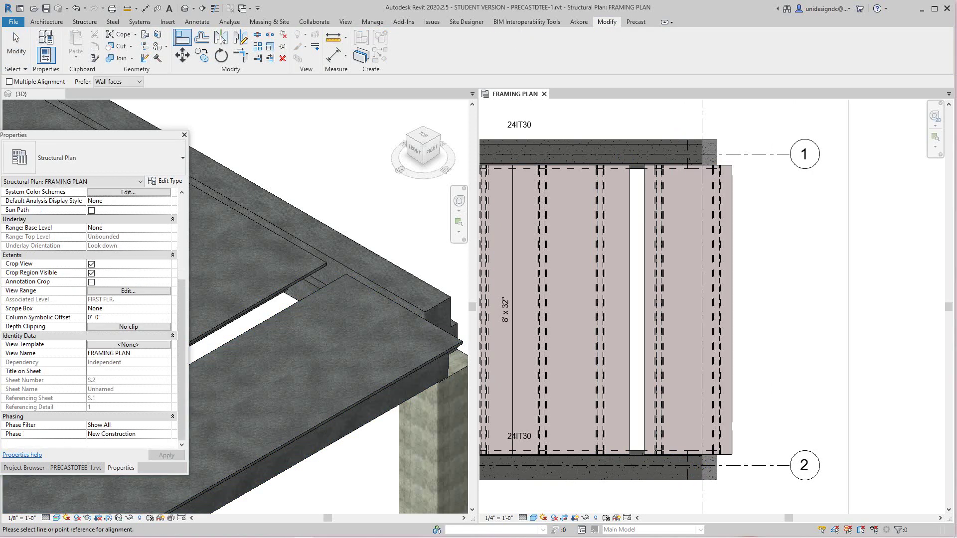
{"action": "left_click", "coordinate": [644, 299]}
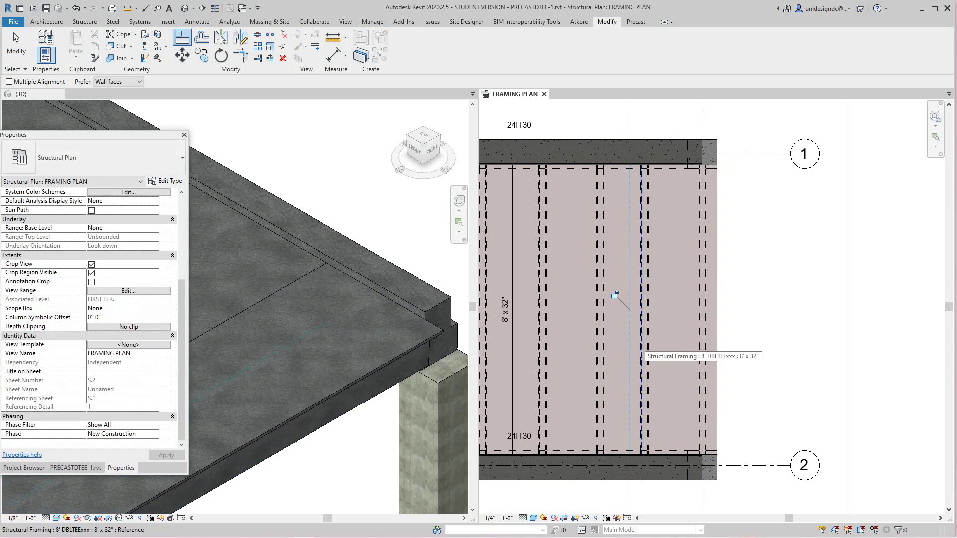
Examine the double tee deck between grids 1 and 2 in the 3D view and the framing plan.
{"action": "scroll", "coordinate": [731, 315], "scroll_direction": "down", "scroll_amount": 4}
{"action": "scroll", "coordinate": [353, 272], "scroll_direction": "down", "scroll_amount": 2}
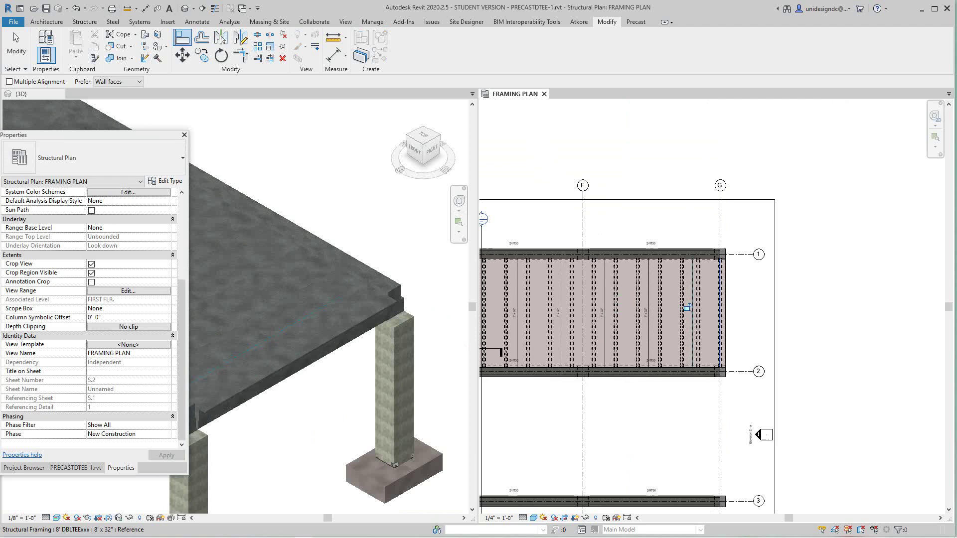
{"action": "scroll", "coordinate": [338, 261], "scroll_direction": "down", "scroll_amount": 4}
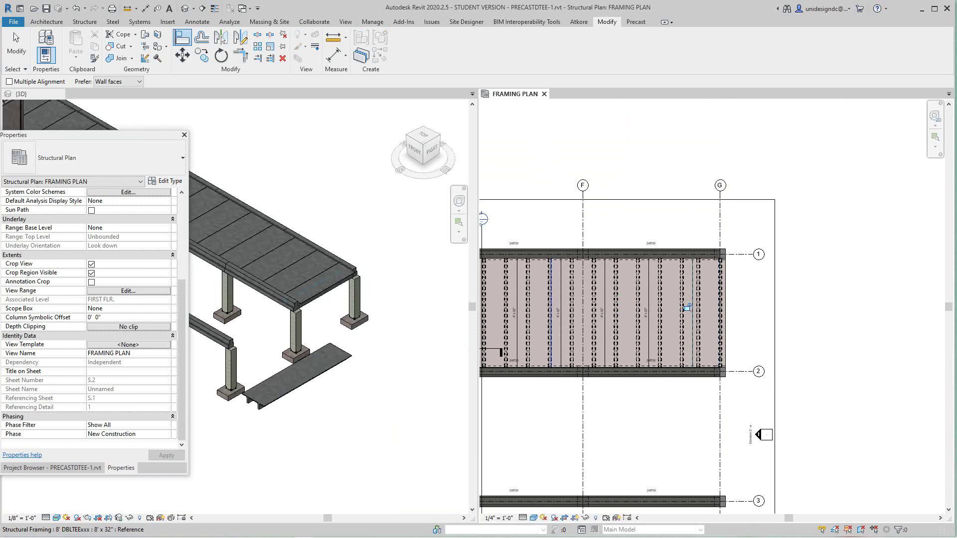
{"action": "left_click", "coordinate": [423, 131]}
{"action": "scroll", "coordinate": [348, 274], "scroll_direction": "up", "scroll_amount": 5}
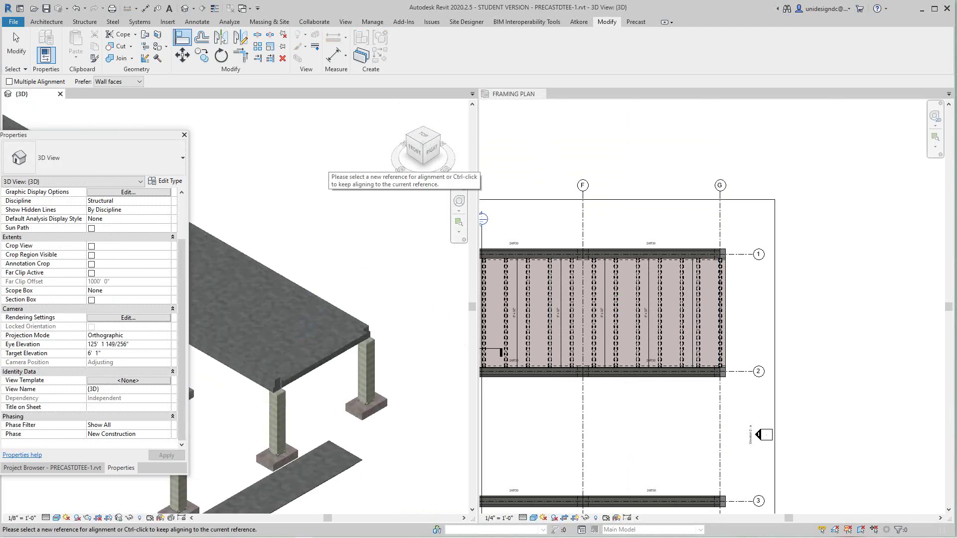
{"action": "middle_click_drag", "start_coordinate": [305, 260], "coordinate": [302, 211]}
{"action": "scroll", "coordinate": [302, 211], "scroll_direction": "down", "scroll_amount": 2}
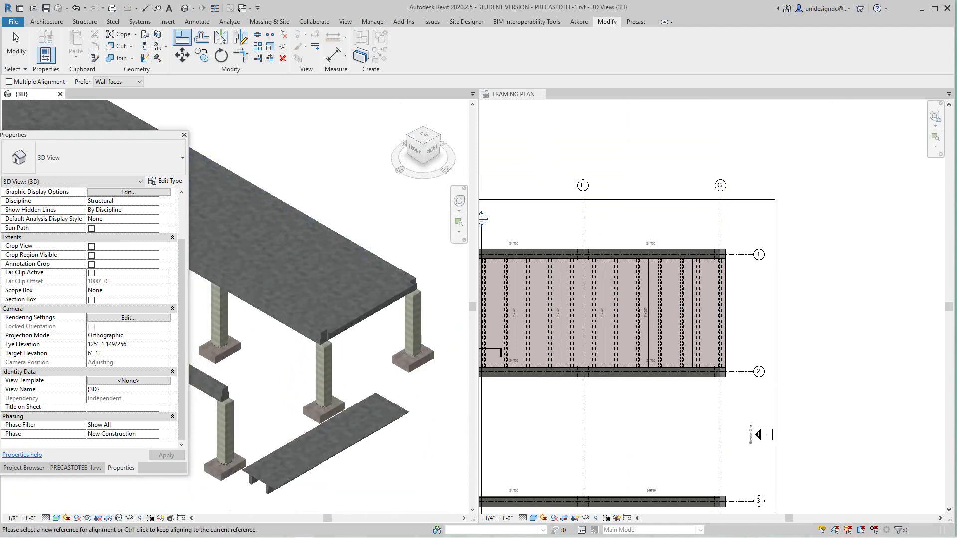
{"action": "scroll", "coordinate": [600, 373], "scroll_direction": "down", "scroll_amount": 6}
{"action": "scroll", "coordinate": [600, 373], "scroll_direction": "down", "scroll_amount": 1}
{"action": "middle_click_drag", "start_coordinate": [601, 373], "coordinate": [674, 367]}
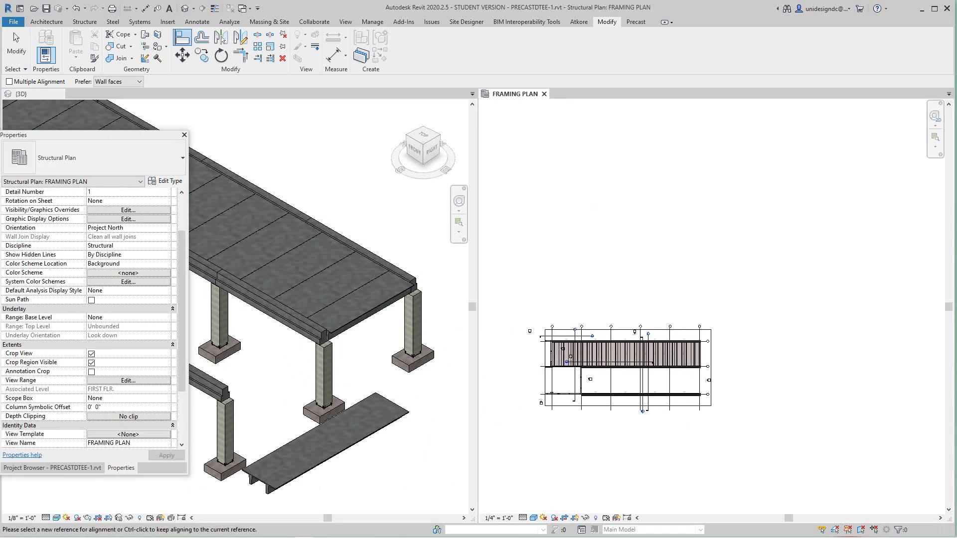
Start a beam system of 8' x 32" double tees and sketch its rectangular boundary between grids 2 and 3, from C to G, with -0' 1" offset.
{"action": "scroll", "coordinate": [612, 378], "scroll_direction": "up", "scroll_amount": 3}
{"action": "middle_click_drag", "start_coordinate": [611, 378], "coordinate": [651, 360]}
{"action": "scroll", "coordinate": [565, 358], "scroll_direction": "up", "scroll_amount": 4}
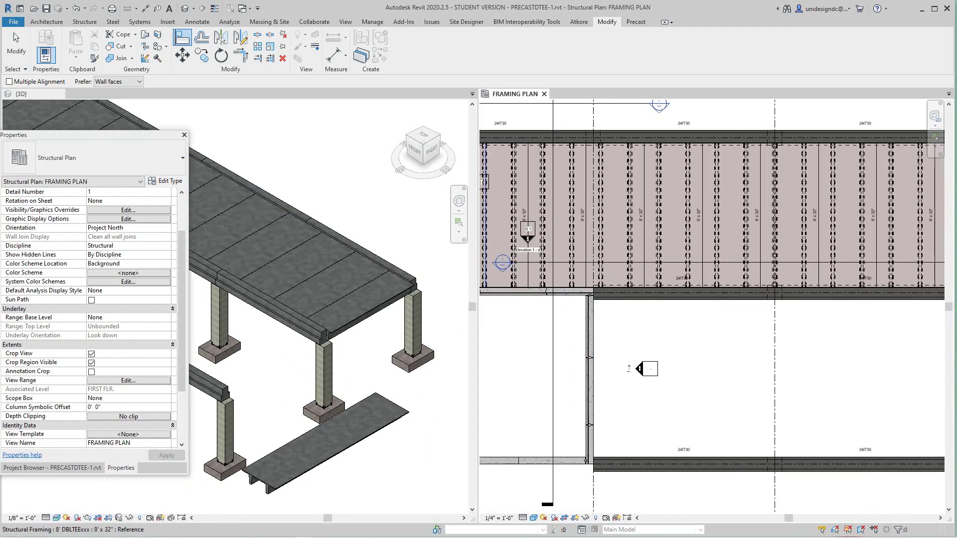
{"action": "scroll", "coordinate": [611, 340], "scroll_direction": "up", "scroll_amount": 2}
{"action": "middle_click_drag", "start_coordinate": [611, 340], "coordinate": [564, 339]}
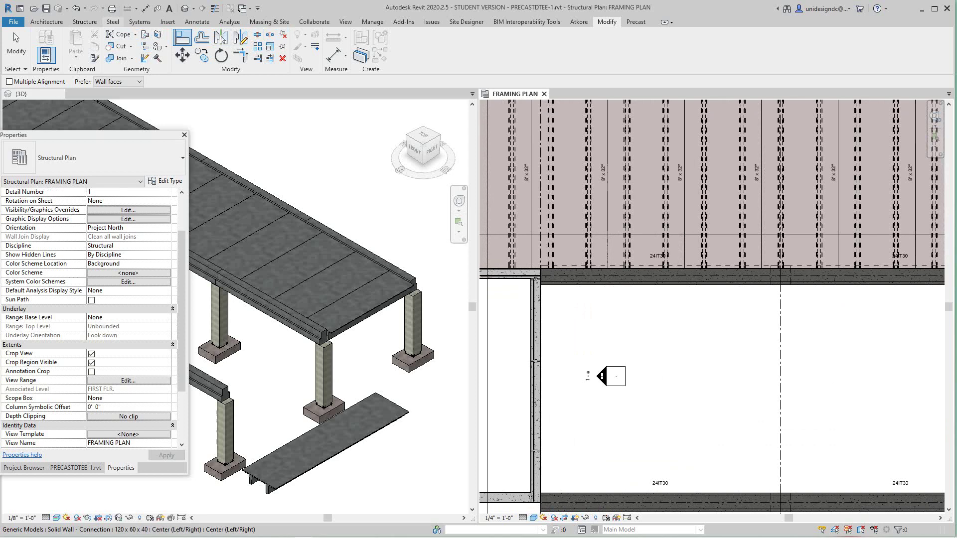
{"action": "left_click", "coordinate": [84, 22]}
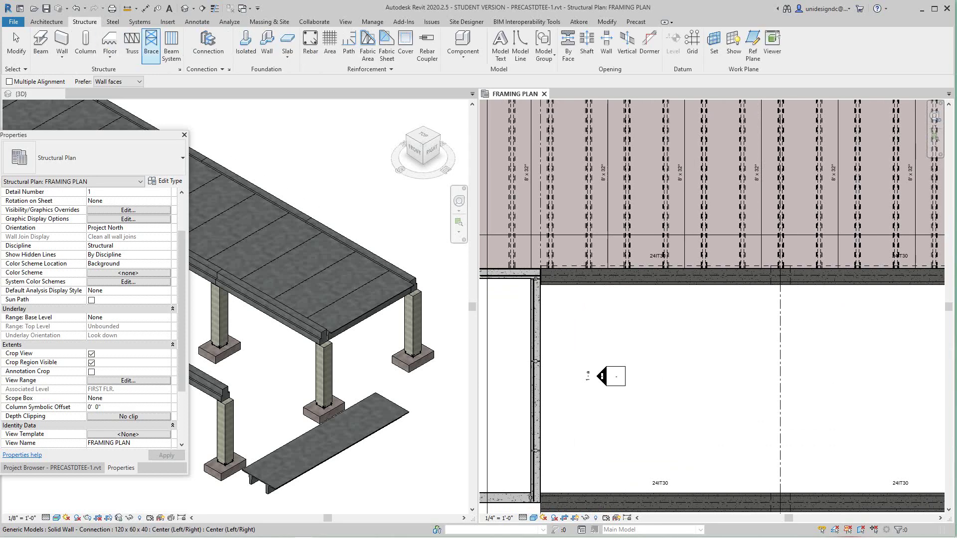
{"action": "left_click", "coordinate": [171, 45]}
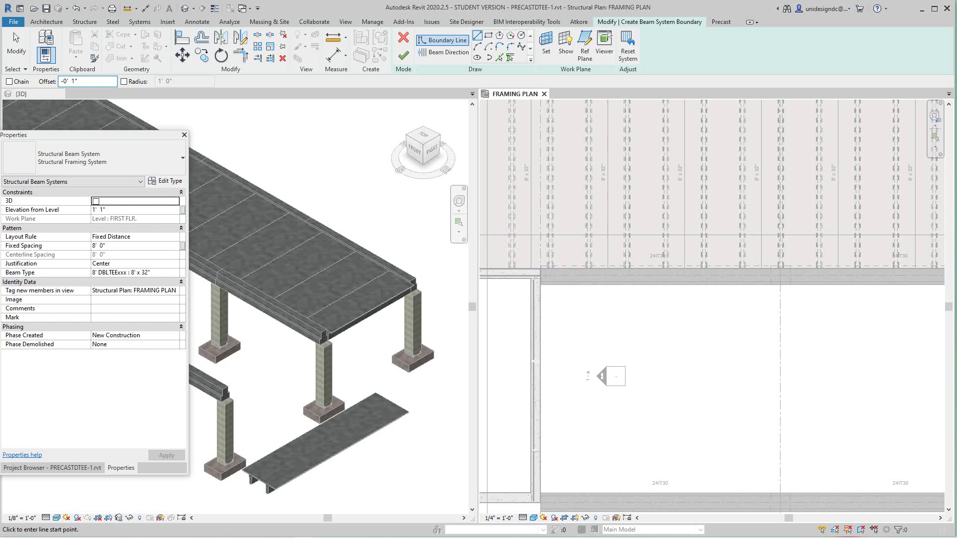
{"action": "scroll", "coordinate": [541, 269], "scroll_direction": "up", "scroll_amount": 5}
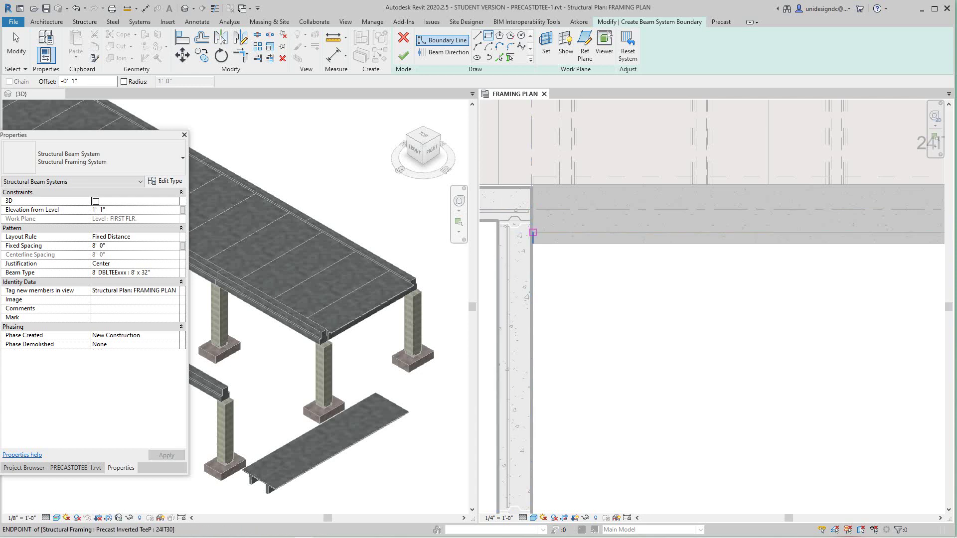
{"action": "left_click", "coordinate": [533, 233]}
{"action": "scroll", "coordinate": [588, 319], "scroll_direction": "down", "scroll_amount": 5}
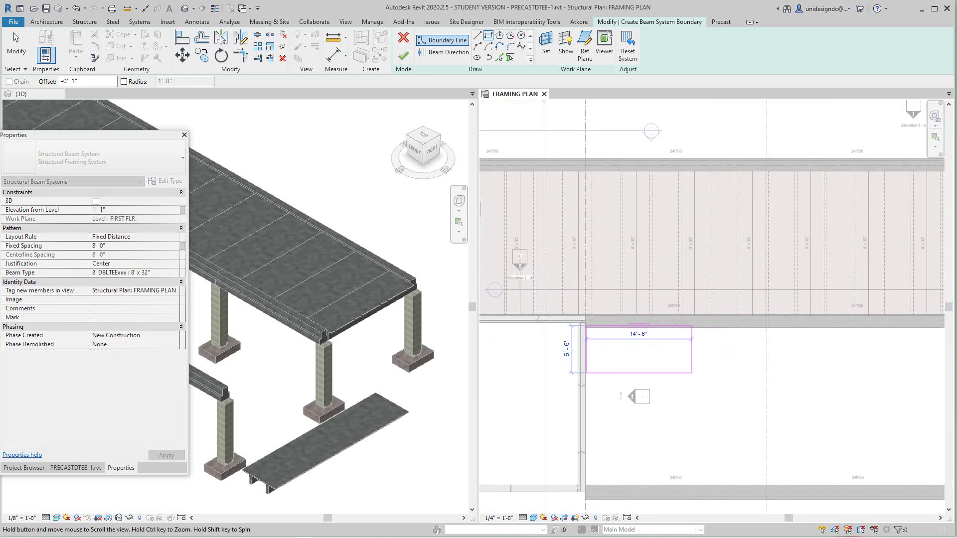
{"action": "scroll", "coordinate": [792, 353], "scroll_direction": "down", "scroll_amount": 3}
{"action": "middle_click_drag", "start_coordinate": [791, 352], "coordinate": [673, 337]}
{"action": "middle_click_drag", "start_coordinate": [907, 342], "coordinate": [814, 322]}
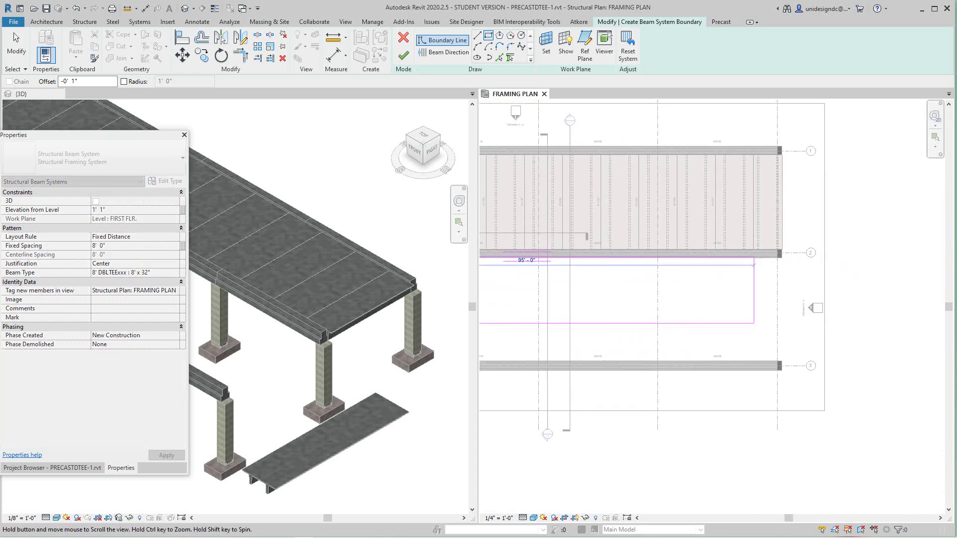
{"action": "scroll", "coordinate": [773, 348], "scroll_direction": "up", "scroll_amount": 5}
{"action": "scroll", "coordinate": [781, 361], "scroll_direction": "up", "scroll_amount": 4}
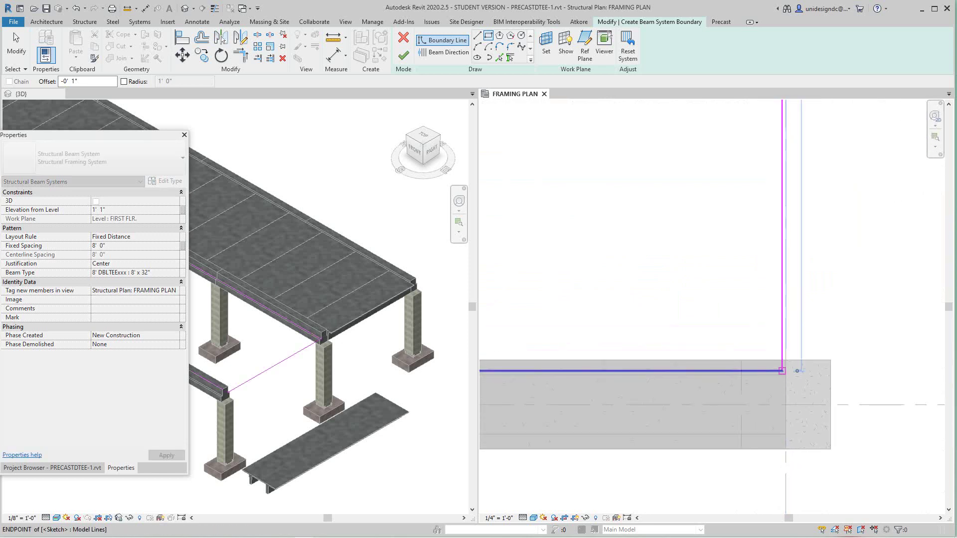
{"action": "left_click", "coordinate": [784, 364]}
{"action": "scroll", "coordinate": [792, 369], "scroll_direction": "down", "scroll_amount": 2}
{"action": "scroll", "coordinate": [789, 368], "scroll_direction": "down", "scroll_amount": 4}
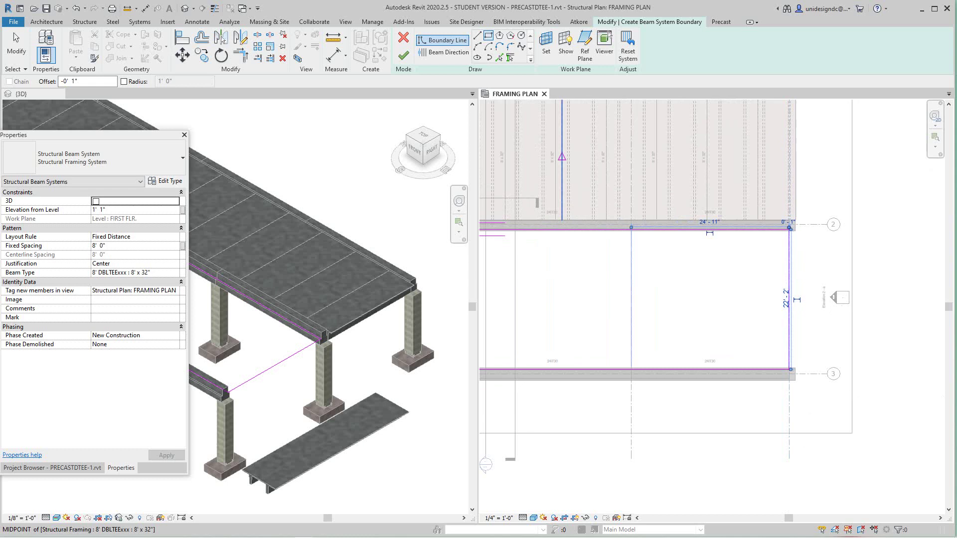
Set the beam direction parallel to the boundary edge at grid G and finish the beam system between grids 2 and 3.
{"action": "left_click", "coordinate": [443, 52]}
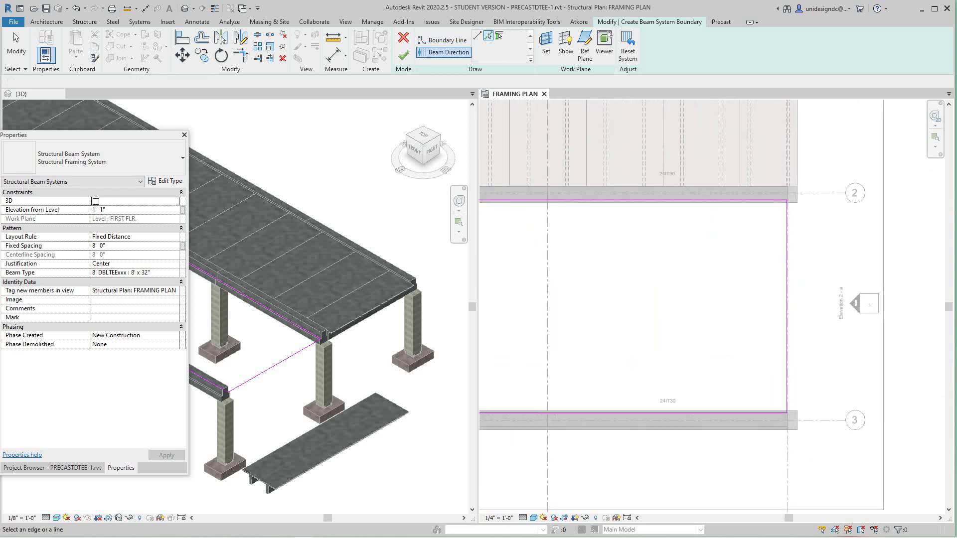
{"action": "scroll", "coordinate": [791, 285], "scroll_direction": "up", "scroll_amount": 2}
{"action": "scroll", "coordinate": [786, 294], "scroll_direction": "down", "scroll_amount": 5}
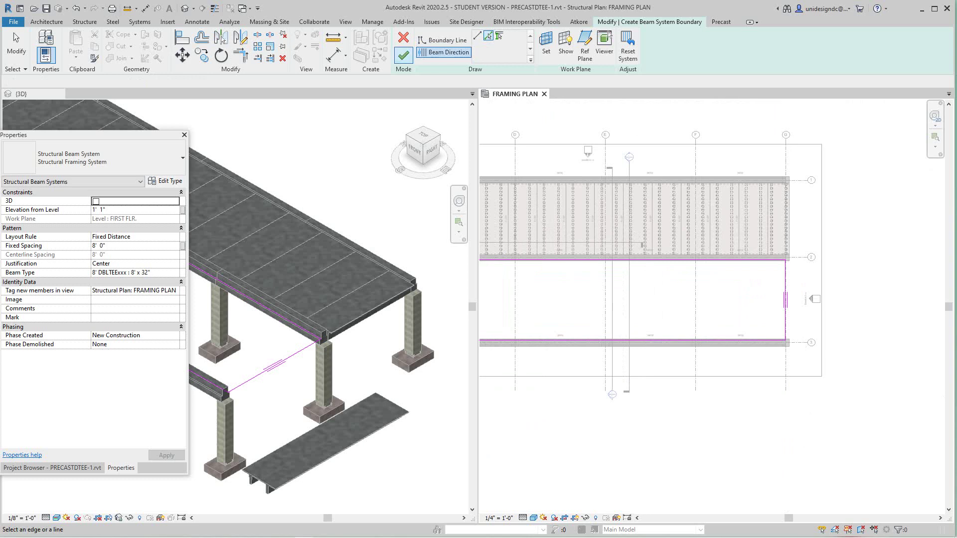
{"action": "left_click", "coordinate": [403, 55]}
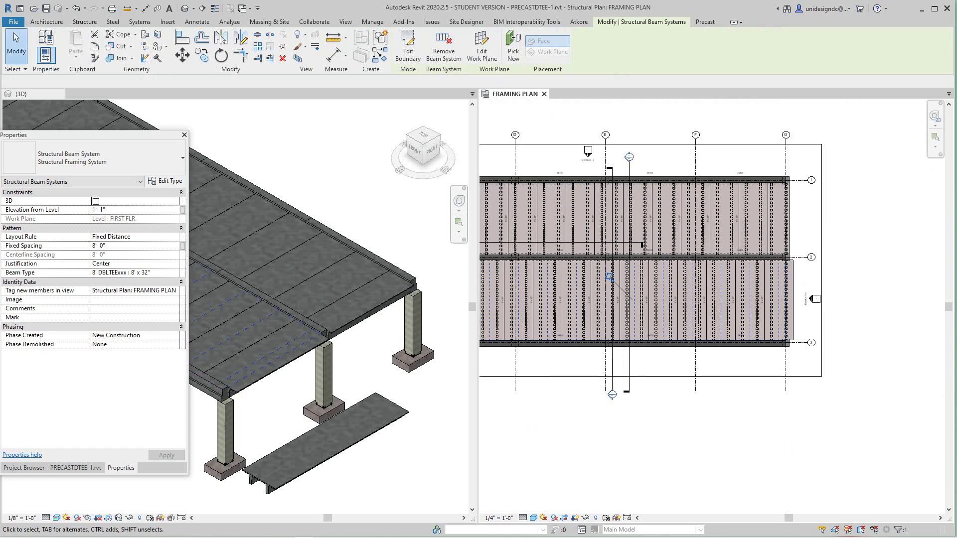
Examine the end of the new double tee layout at grid G in the framing plan and the 3D view.
{"action": "scroll", "coordinate": [652, 291], "scroll_direction": "up", "scroll_amount": 4}
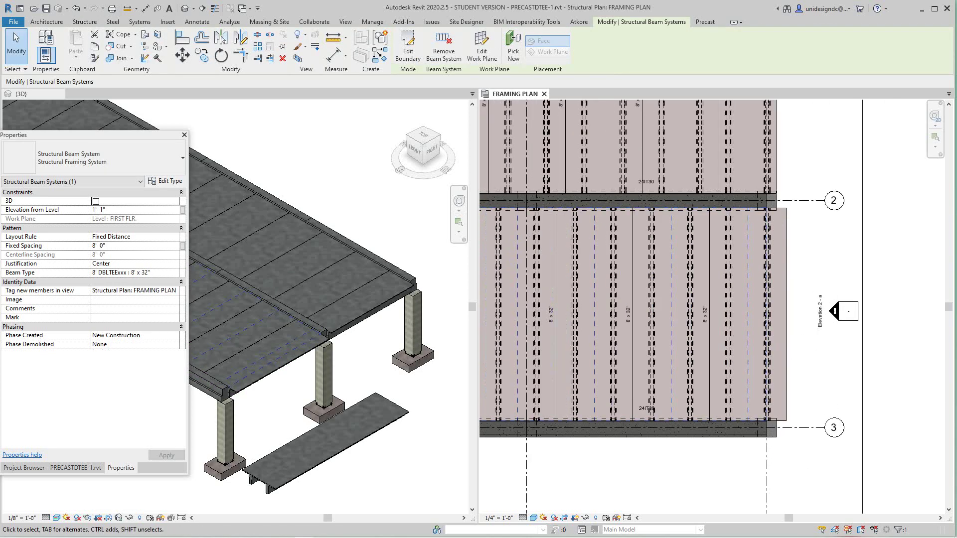
{"action": "scroll", "coordinate": [703, 308], "scroll_direction": "down", "scroll_amount": 6}
{"action": "middle_click_drag", "start_coordinate": [703, 308], "coordinate": [747, 306]}
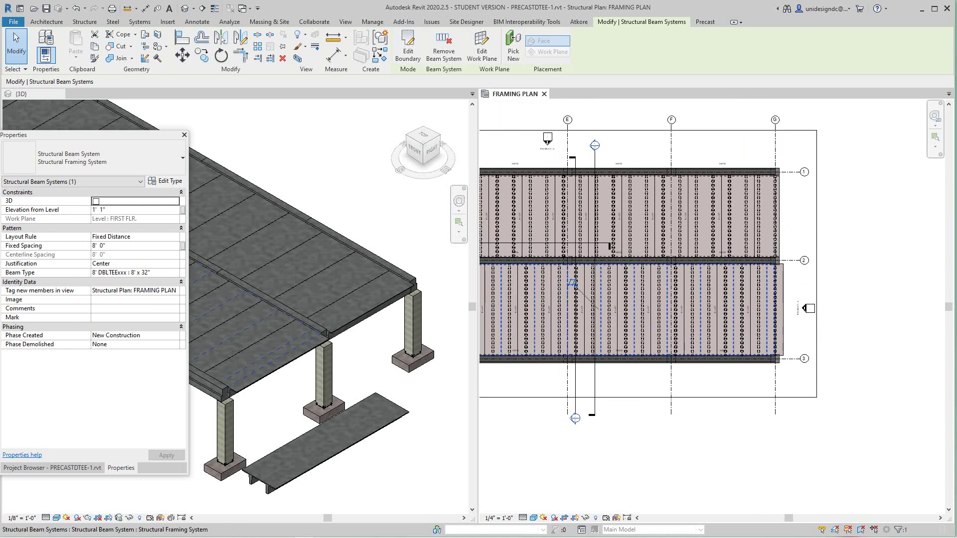
{"action": "scroll", "coordinate": [282, 373], "scroll_direction": "up", "scroll_amount": 3}
{"action": "scroll", "coordinate": [282, 373], "scroll_direction": "down", "scroll_amount": 1}
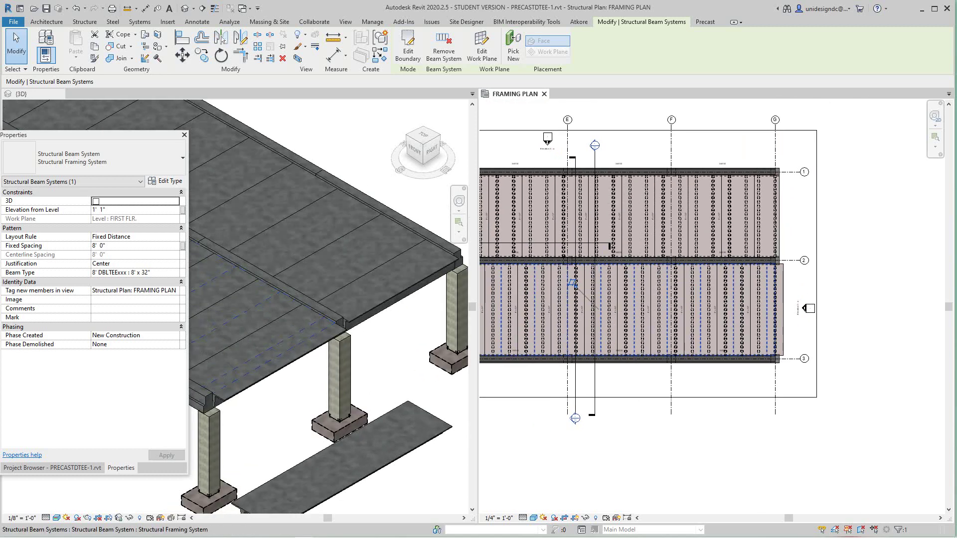
{"action": "right_click", "coordinate": [387, 171]}
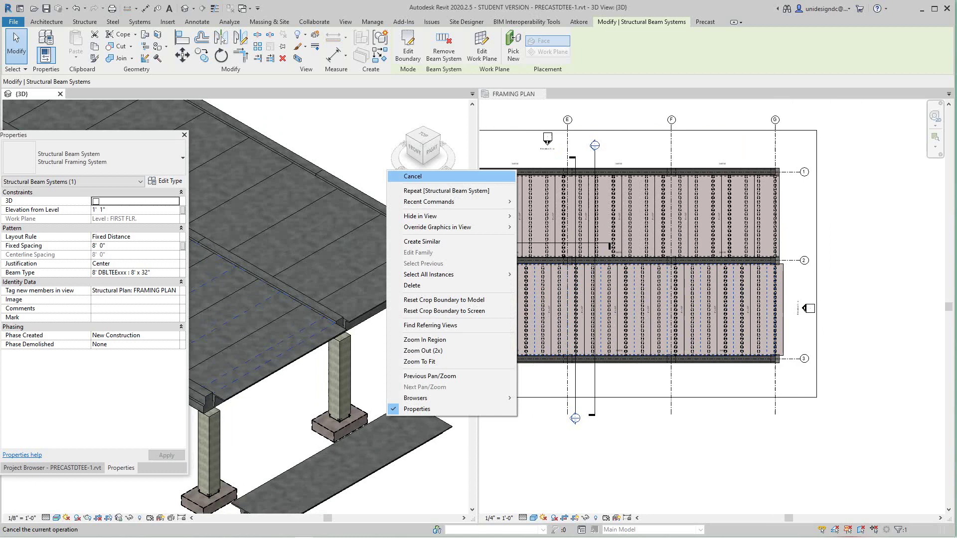
{"action": "left_click", "coordinate": [398, 176]}
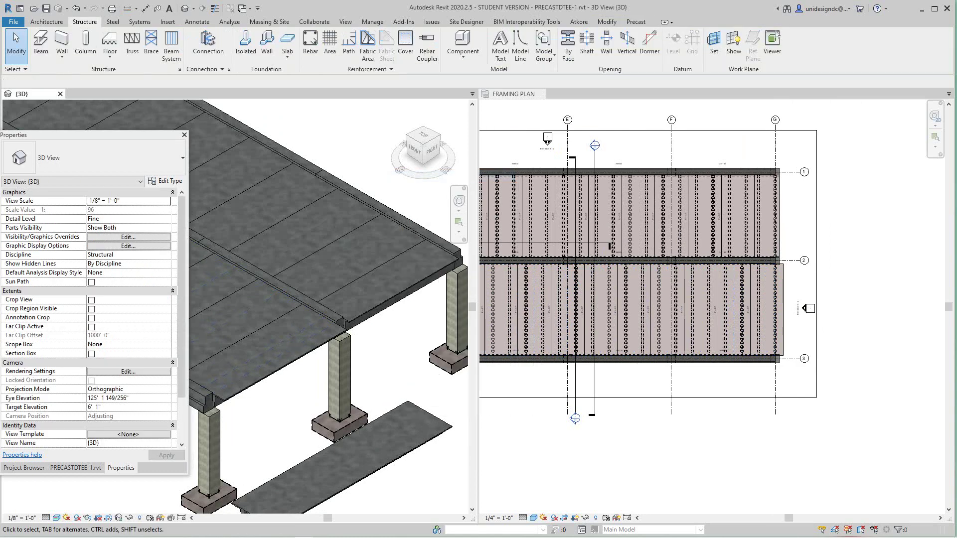
{"action": "scroll", "coordinate": [278, 374], "scroll_direction": "up", "scroll_amount": 2}
{"action": "left_click", "coordinate": [626, 429]}
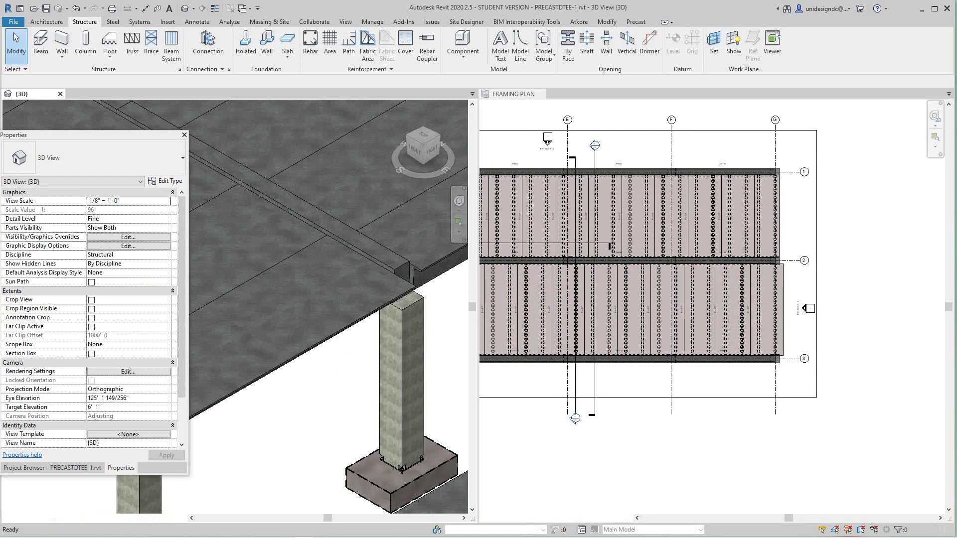
Move the beam system between grids 2 and 3 horizontally so its end tee meets the wall face along grid C.
{"action": "left_click", "coordinate": [604, 287]}
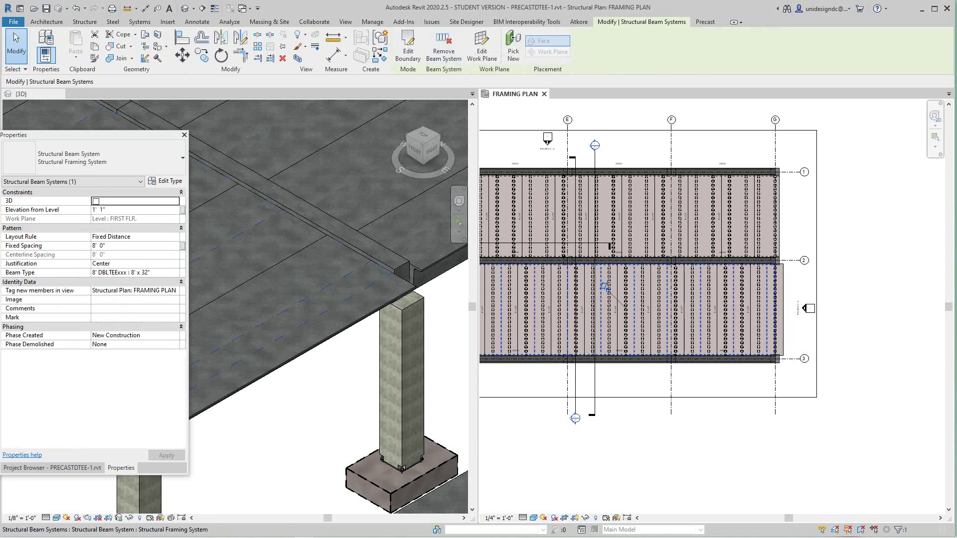
{"action": "scroll", "coordinate": [645, 322], "scroll_direction": "down", "scroll_amount": 4}
{"action": "scroll", "coordinate": [524, 317], "scroll_direction": "up", "scroll_amount": 5}
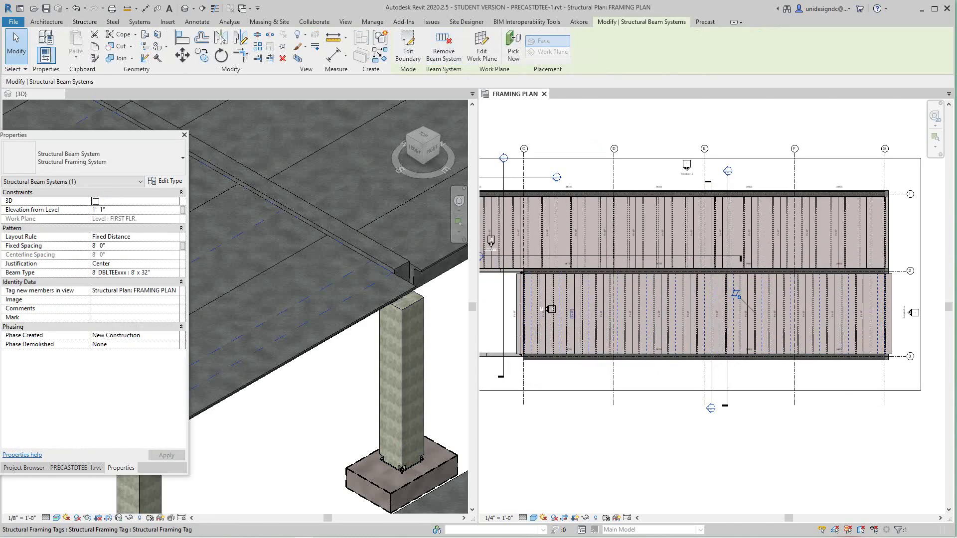
{"action": "middle_click_drag", "start_coordinate": [523, 317], "coordinate": [573, 299]}
{"action": "scroll", "coordinate": [572, 300], "scroll_direction": "down", "scroll_amount": 3}
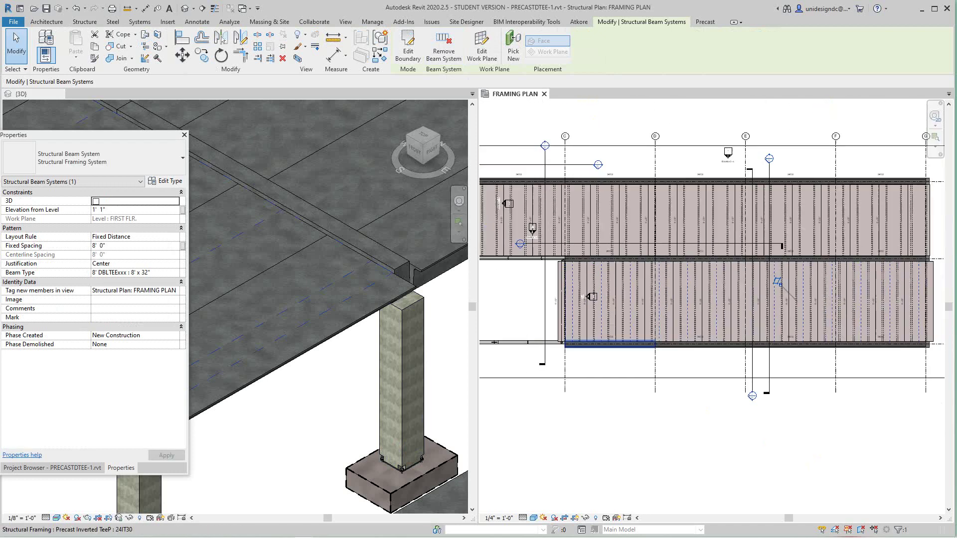
{"action": "scroll", "coordinate": [549, 321], "scroll_direction": "up", "scroll_amount": 5}
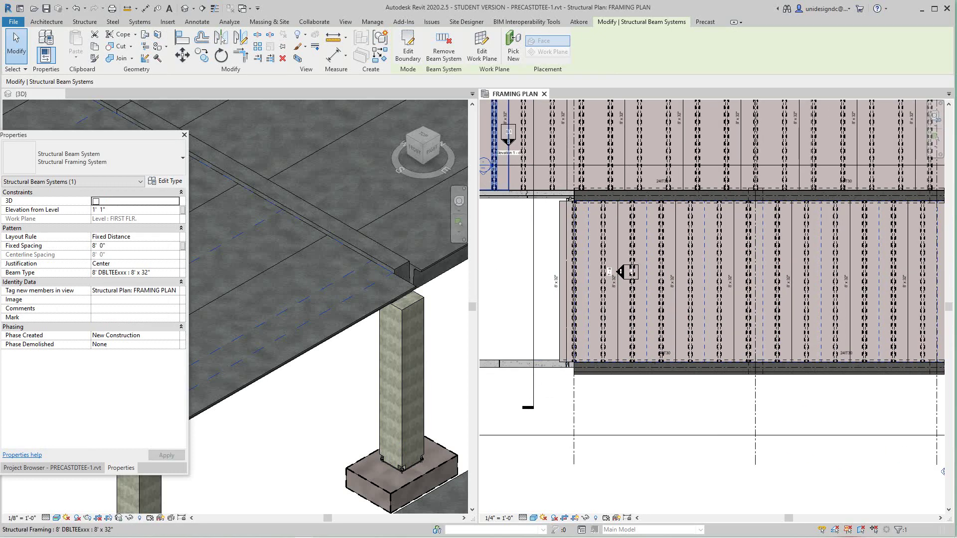
{"action": "left_click", "coordinate": [182, 55]}
{"action": "scroll", "coordinate": [564, 255], "scroll_direction": "up", "scroll_amount": 3}
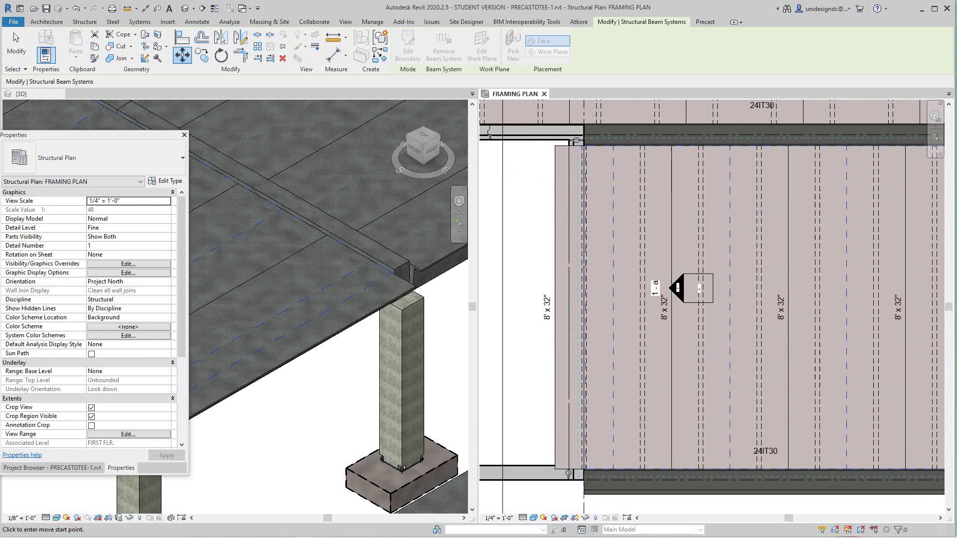
{"action": "middle_click_drag", "start_coordinate": [577, 141], "coordinate": [584, 239]}
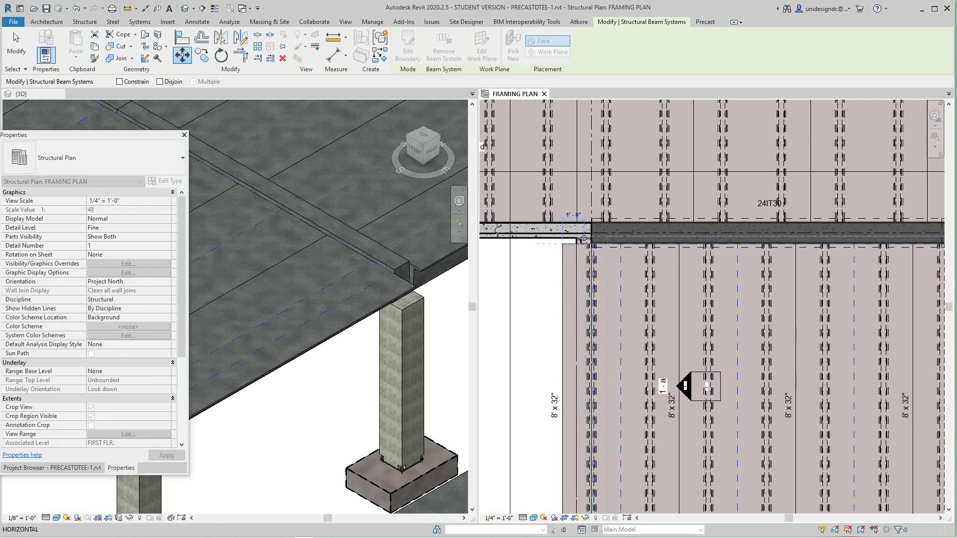
{"action": "left_click", "coordinate": [584, 239]}
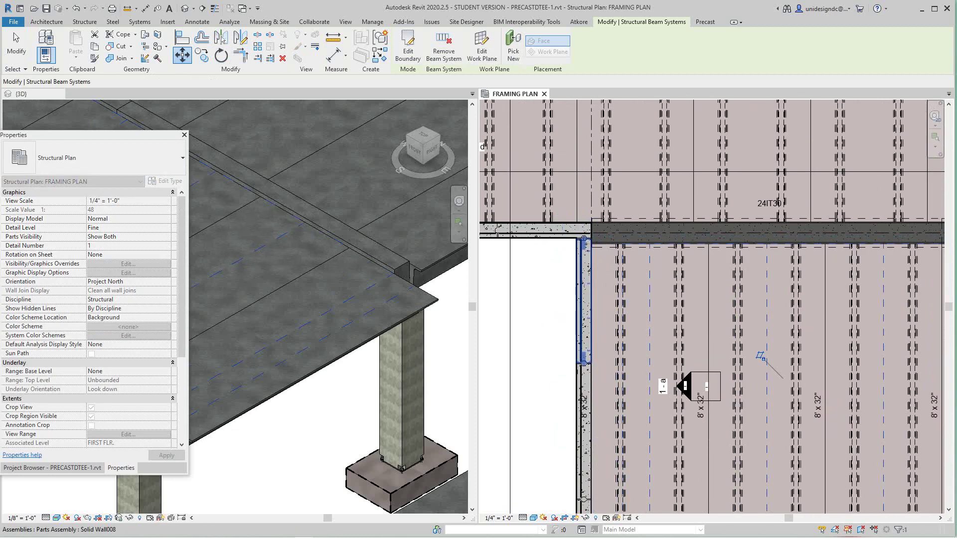
Remove the beam system between grids 2 and 3, keeping its double tees as individual members.
{"action": "scroll", "coordinate": [619, 324], "scroll_direction": "down", "scroll_amount": 3}
{"action": "middle_click_drag", "start_coordinate": [867, 299], "coordinate": [549, 284]}
{"action": "middle_click_drag", "start_coordinate": [874, 278], "coordinate": [769, 269]}
{"action": "scroll", "coordinate": [769, 269], "scroll_direction": "up", "scroll_amount": 3}
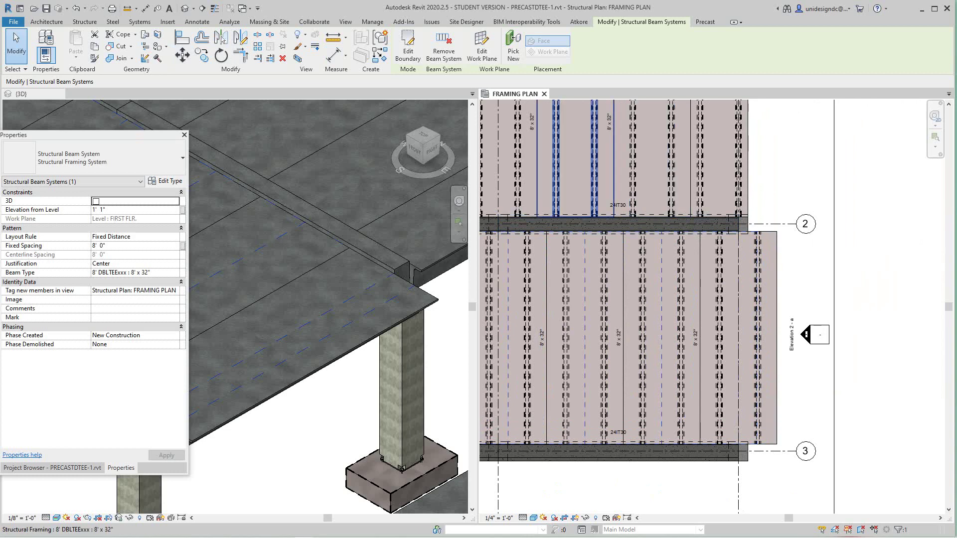
{"action": "left_click", "coordinate": [444, 50]}
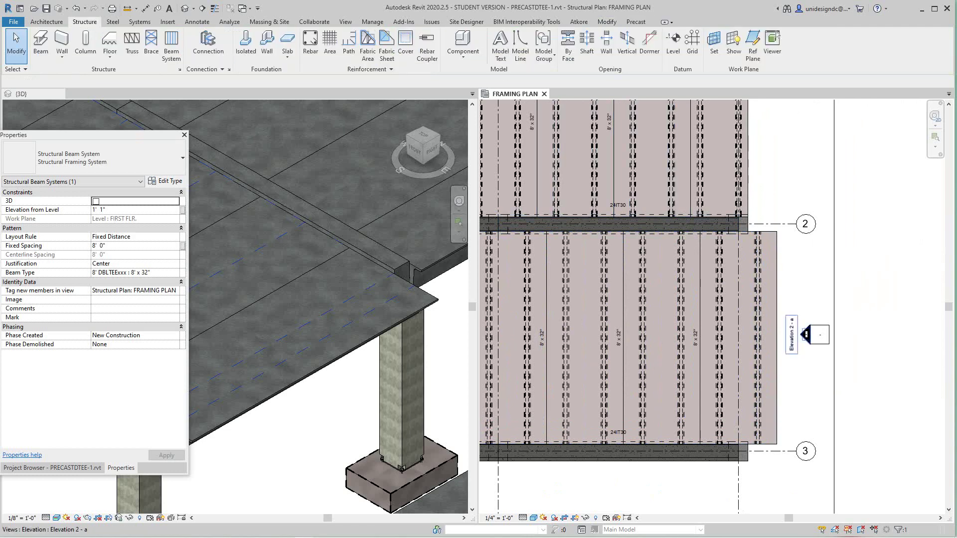
Duplicate the type of the last double tee at grid G as 8' x 32" 2 and set that tee's width to 6'.
{"action": "left_click", "coordinate": [772, 339]}
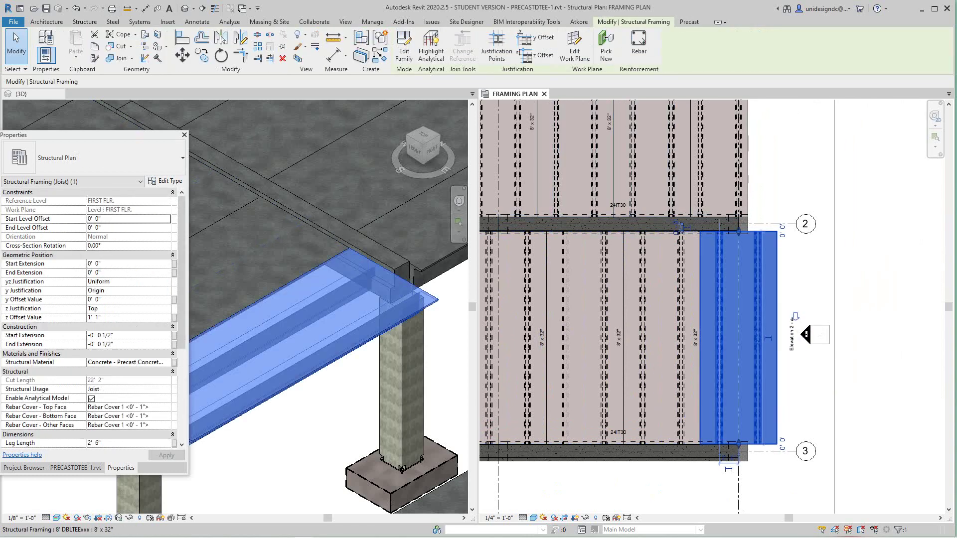
{"action": "scroll", "coordinate": [776, 338], "scroll_direction": "down", "scroll_amount": 2}
{"action": "key", "text": "Escape"}
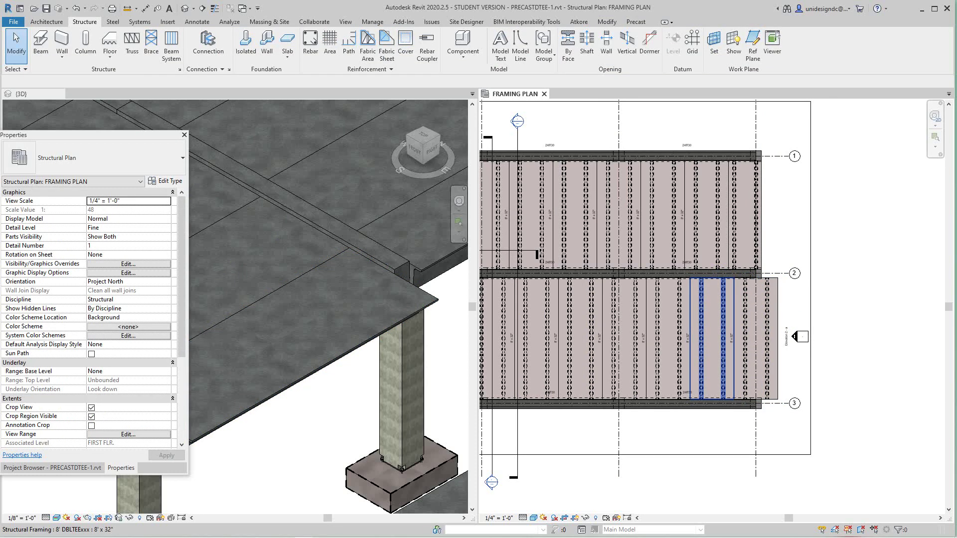
{"action": "scroll", "coordinate": [732, 353], "scroll_direction": "up", "scroll_amount": 1}
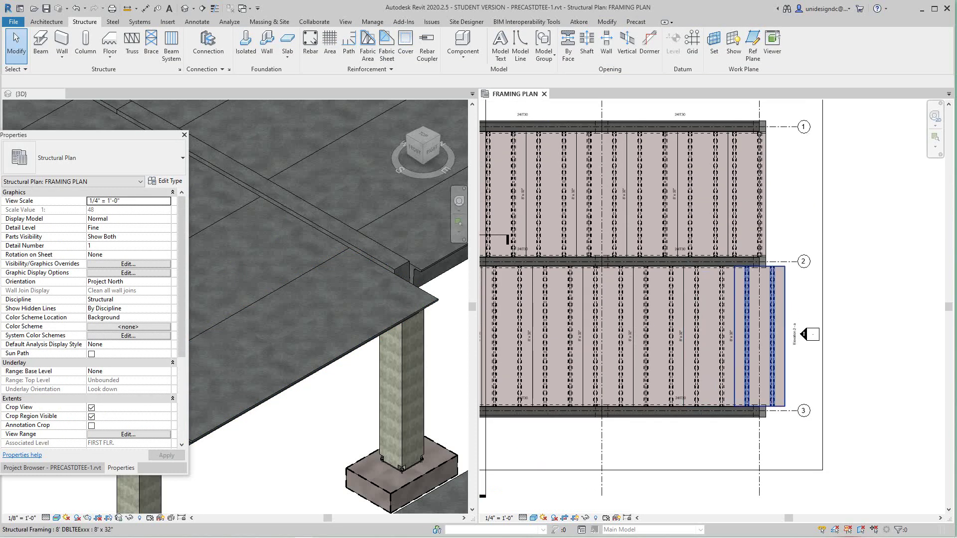
{"action": "left_click", "coordinate": [759, 344]}
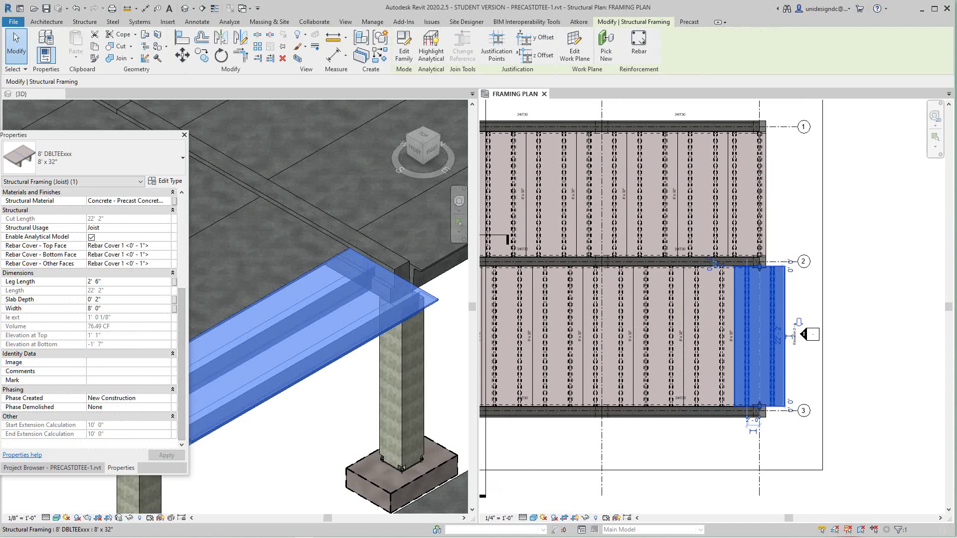
{"action": "left_click", "coordinate": [166, 181]}
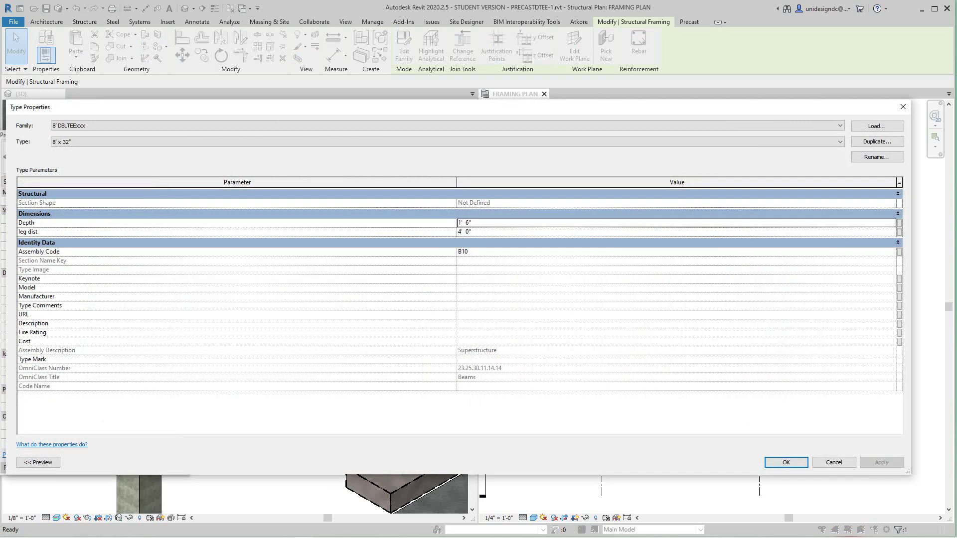
{"action": "left_click", "coordinate": [877, 142]}
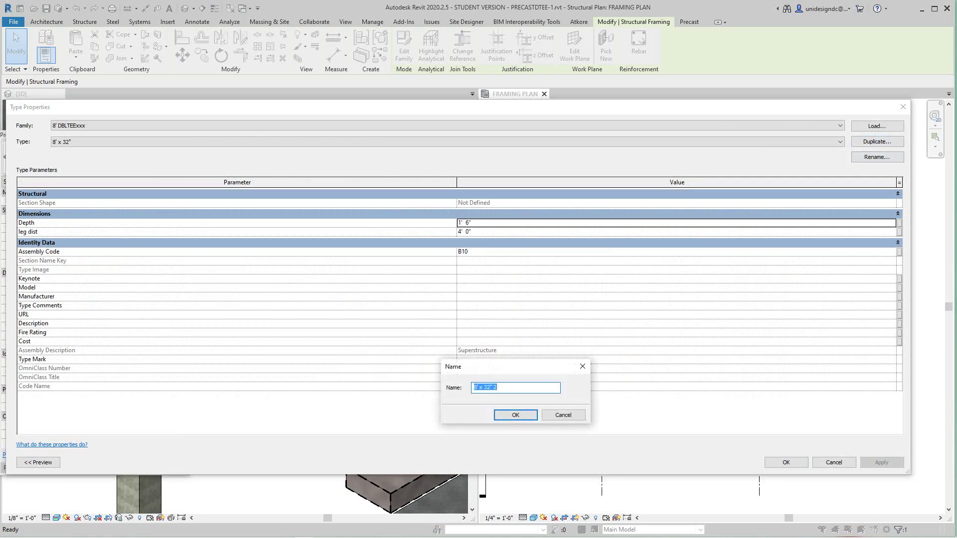
{"action": "key", "text": "Return"}
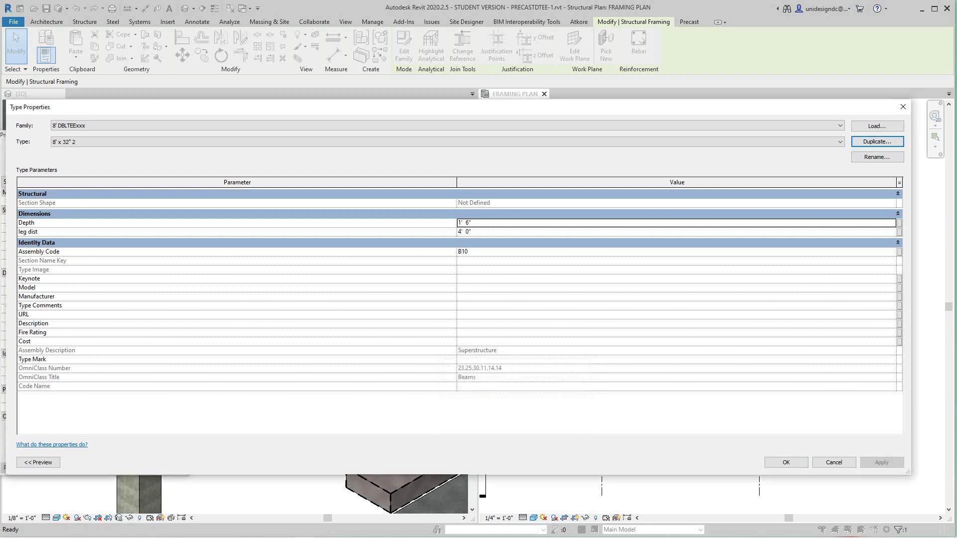
{"action": "left_click", "coordinate": [786, 462]}
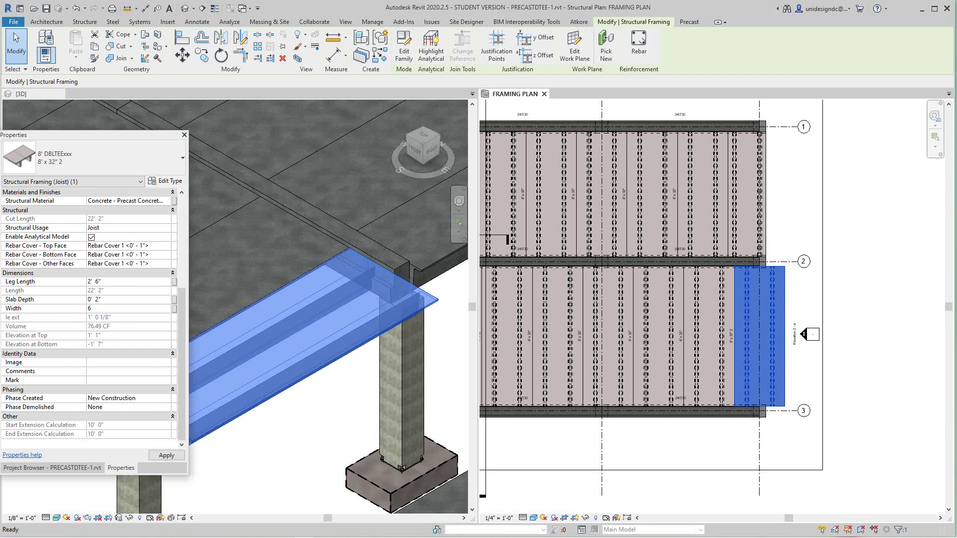
{"action": "left_click", "coordinate": [793, 224]}
Align the near edge of the 6' double tee between grids 2 and 3 with the neighbouring tee's edge.
{"action": "scroll", "coordinate": [753, 269], "scroll_direction": "up", "scroll_amount": 3}
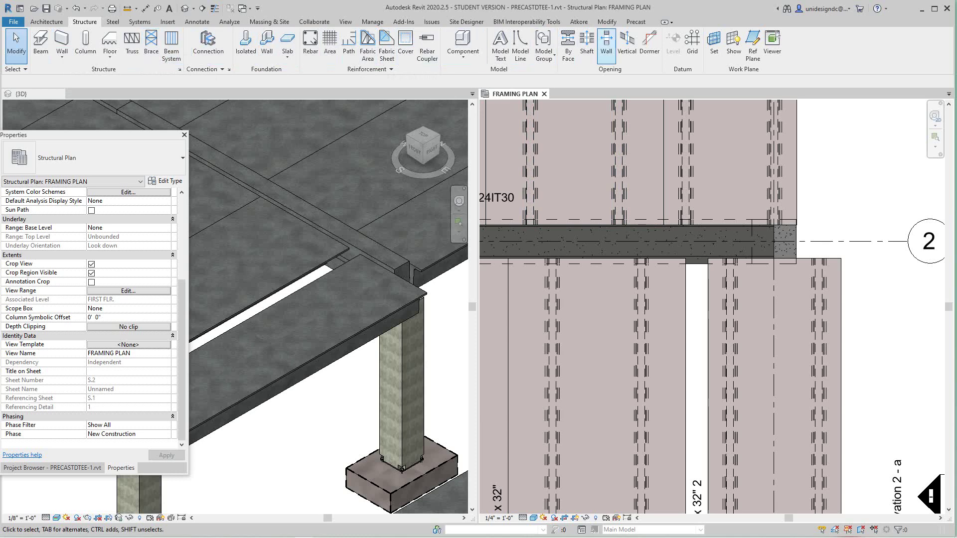
{"action": "left_click", "coordinate": [606, 22]}
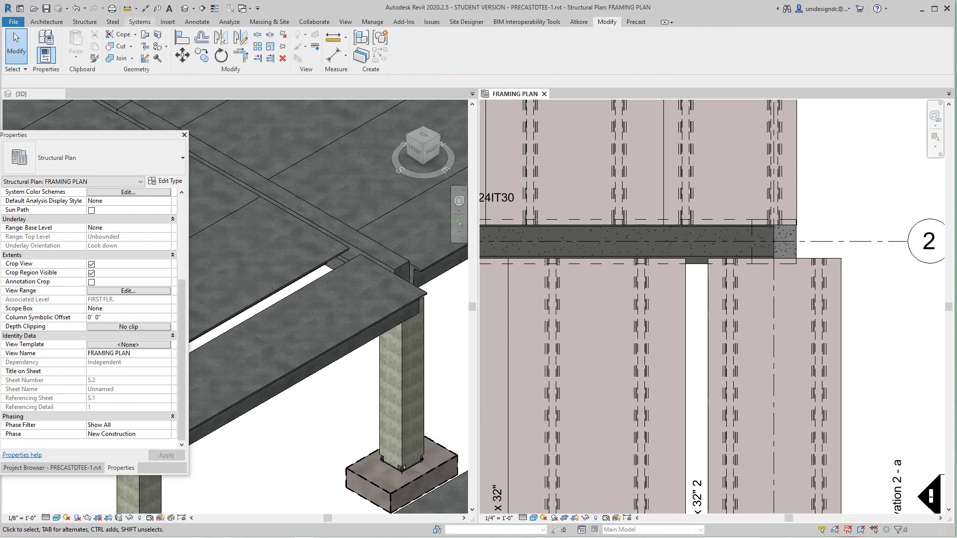
{"action": "scroll", "coordinate": [713, 271], "scroll_direction": "up", "scroll_amount": 4}
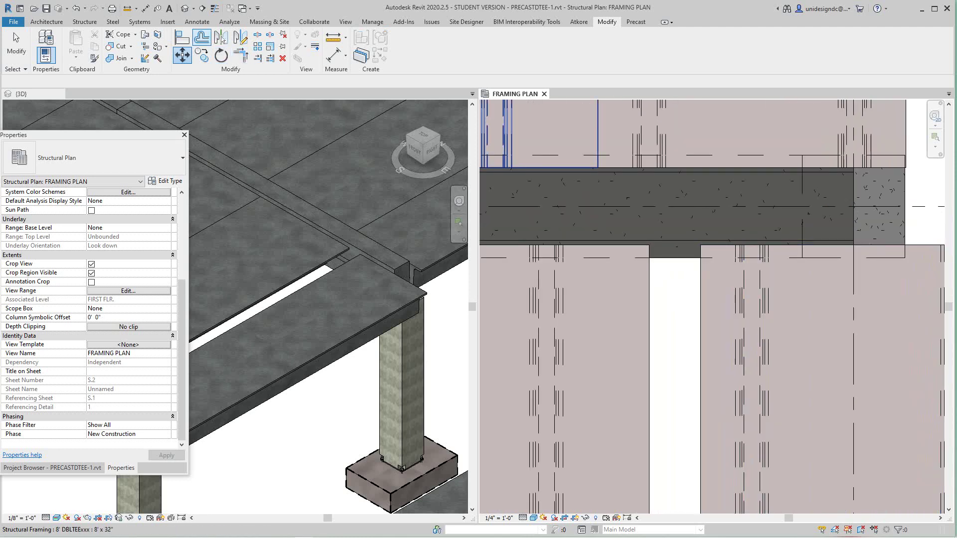
{"action": "key", "text": "a"}
{"action": "key", "text": "l"}
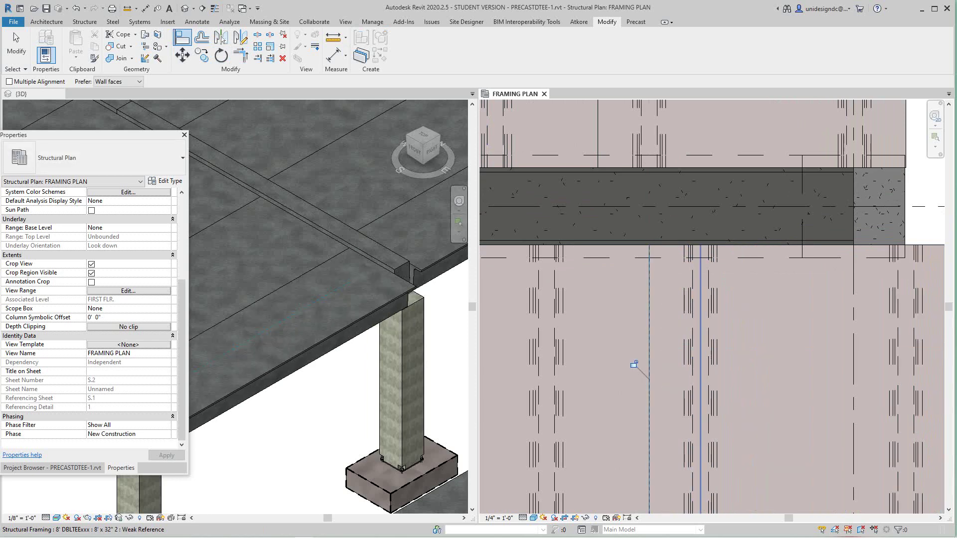
Examine the double tee deck across both bays in the 3D view and the framing plan.
{"action": "scroll", "coordinate": [663, 368], "scroll_direction": "down", "scroll_amount": 5}
{"action": "scroll", "coordinate": [328, 299], "scroll_direction": "down", "scroll_amount": 5}
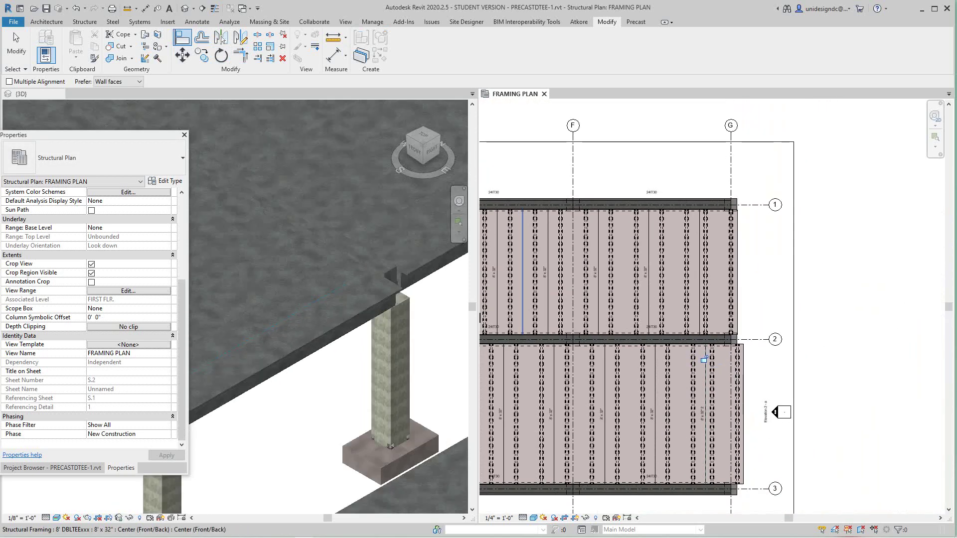
{"action": "middle_click_drag", "start_coordinate": [360, 277], "coordinate": [375, 327]}
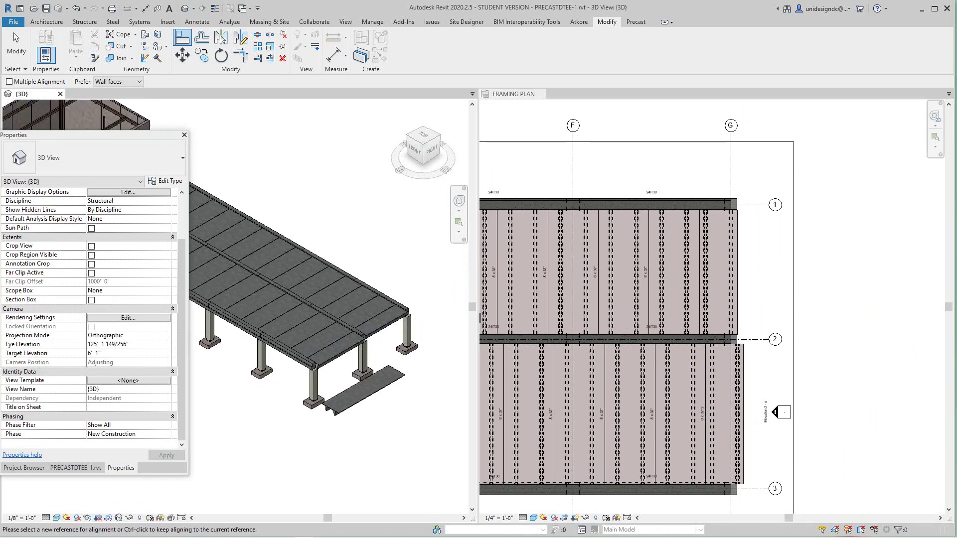
{"action": "scroll", "coordinate": [375, 326], "scroll_direction": "down", "scroll_amount": 1}
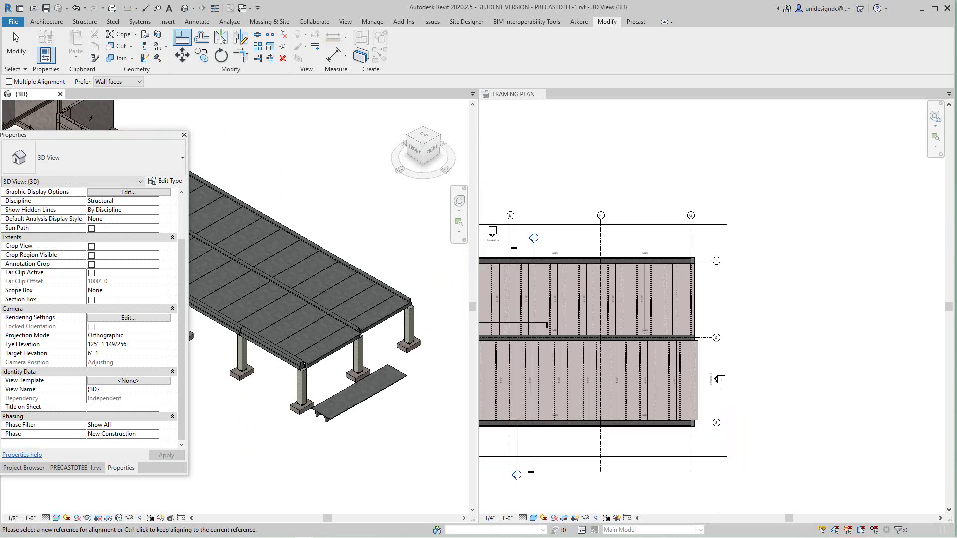
{"action": "scroll", "coordinate": [635, 338], "scroll_direction": "down", "scroll_amount": 5}
{"action": "scroll", "coordinate": [693, 334], "scroll_direction": "up", "scroll_amount": 3}
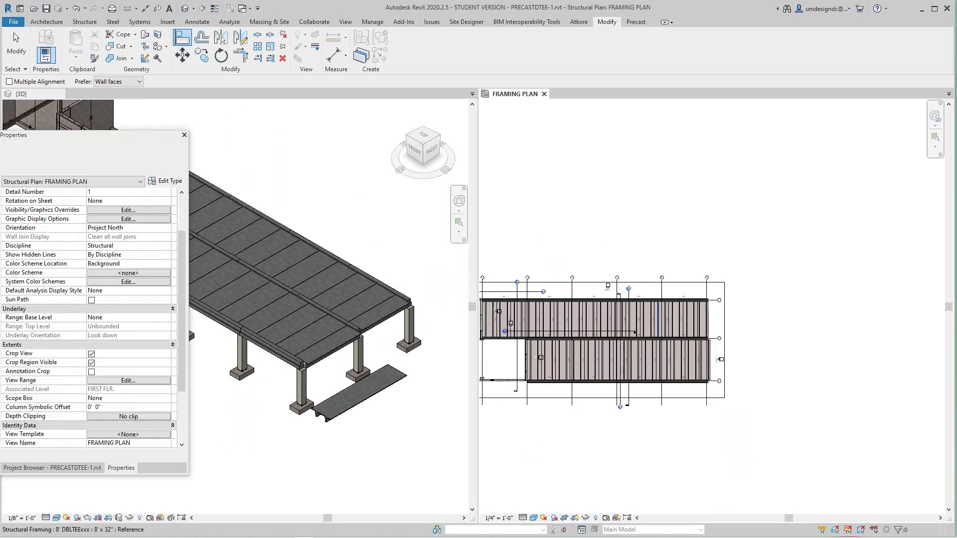
{"action": "scroll", "coordinate": [592, 326], "scroll_direction": "up", "scroll_amount": 5}
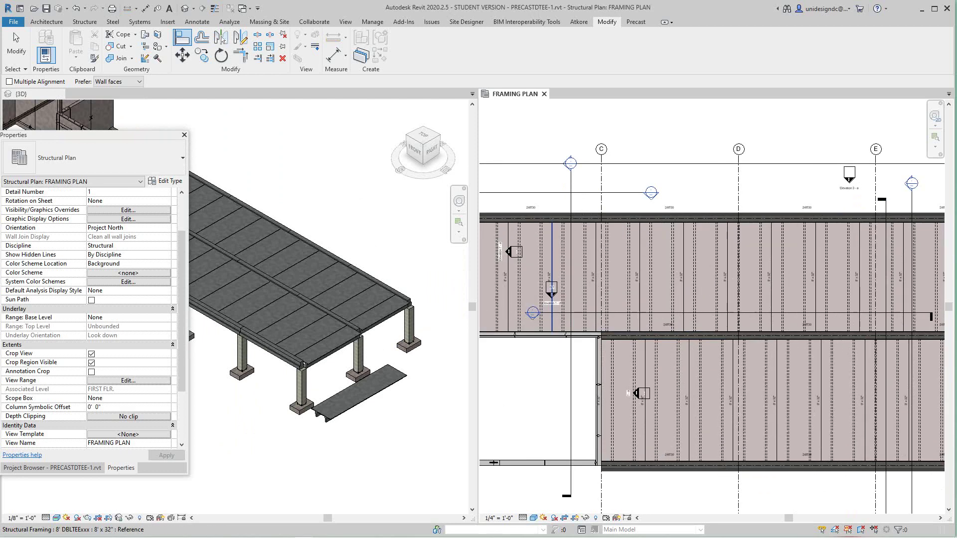
Open Section 7 from its marker in the framing plan and examine the double tee stems and flange joint, plus the deck's end in 3D.
{"action": "double_click", "coordinate": [551, 286]}
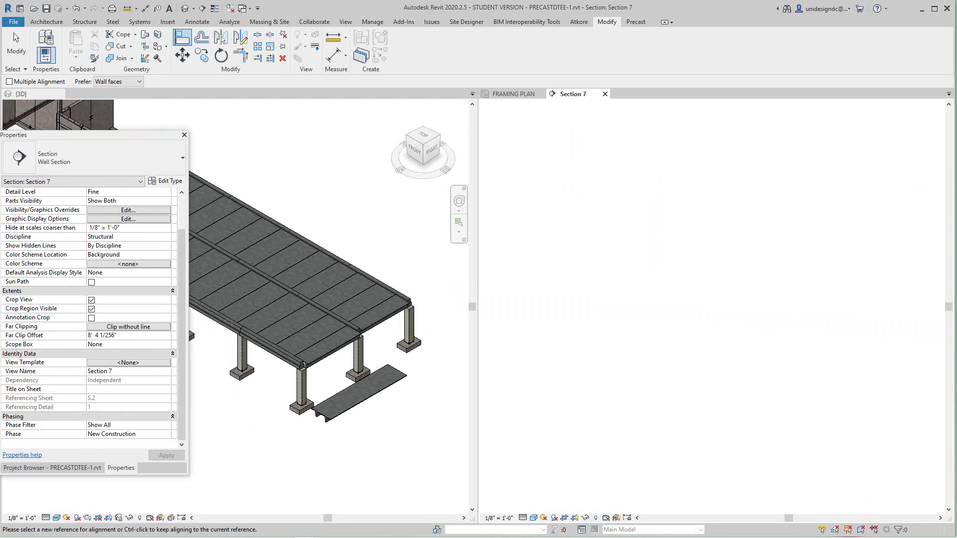
{"action": "scroll", "coordinate": [711, 309], "scroll_direction": "up", "scroll_amount": 5}
{"action": "scroll", "coordinate": [593, 356], "scroll_direction": "up", "scroll_amount": 1}
{"action": "middle_click_drag", "start_coordinate": [593, 356], "coordinate": [573, 319]}
{"action": "scroll", "coordinate": [573, 318], "scroll_direction": "up", "scroll_amount": 1}
{"action": "middle_click_drag", "start_coordinate": [481, 286], "coordinate": [507, 322]}
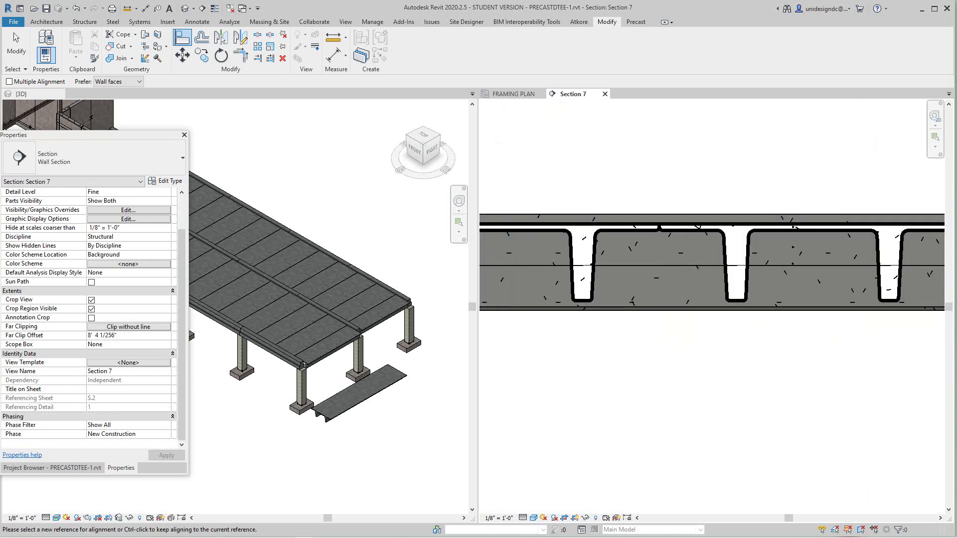
{"action": "scroll", "coordinate": [571, 219], "scroll_direction": "up", "scroll_amount": 4}
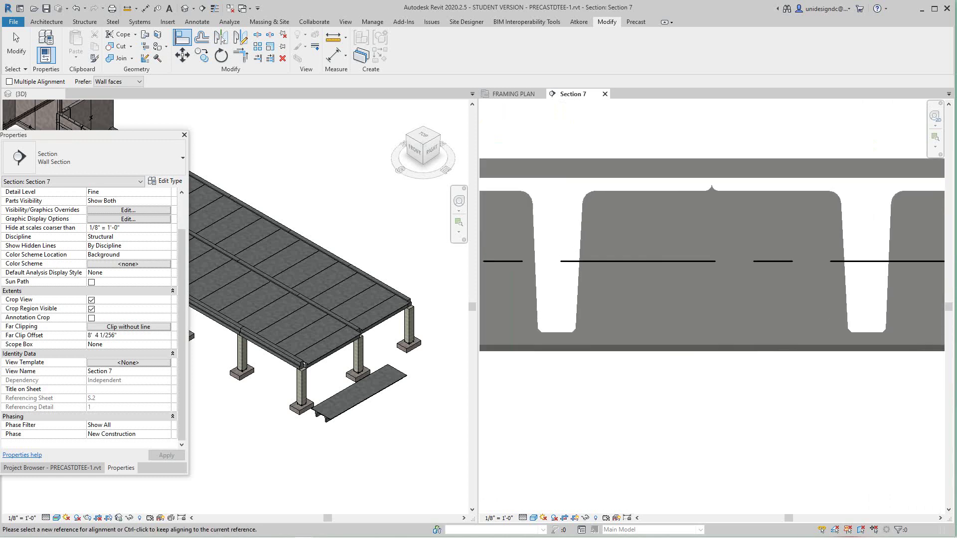
{"action": "scroll", "coordinate": [628, 284], "scroll_direction": "down", "scroll_amount": 3}
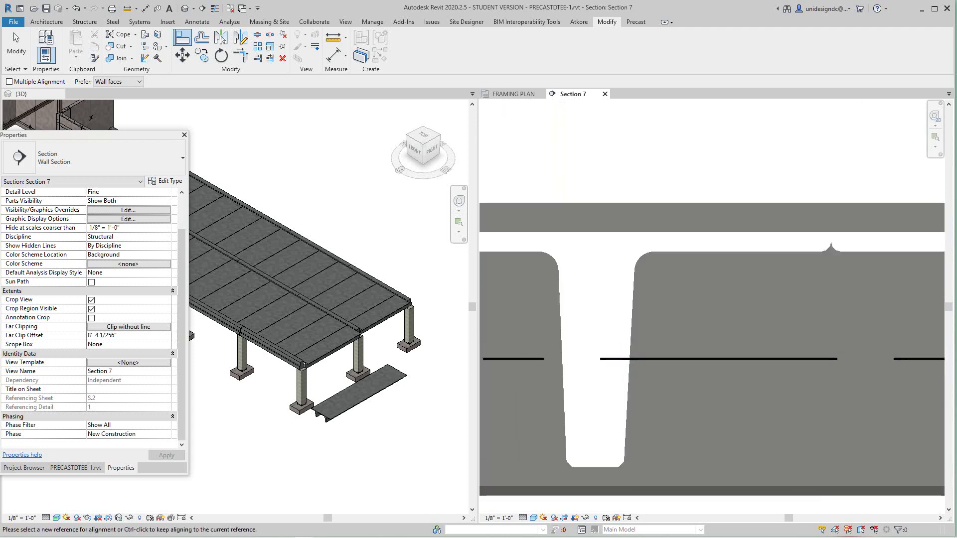
{"action": "scroll", "coordinate": [320, 344], "scroll_direction": "up", "scroll_amount": 6}
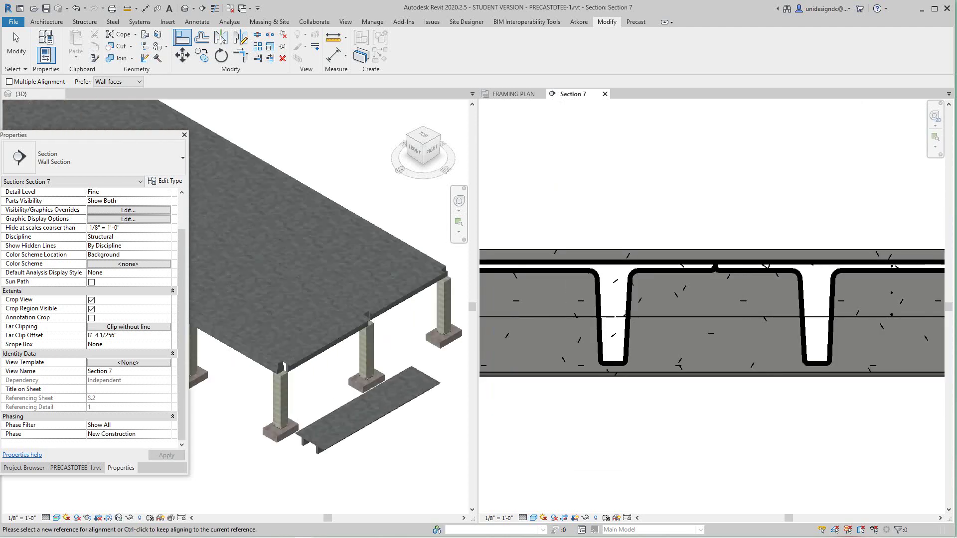
{"action": "scroll", "coordinate": [324, 361], "scroll_direction": "down", "scroll_amount": 3}
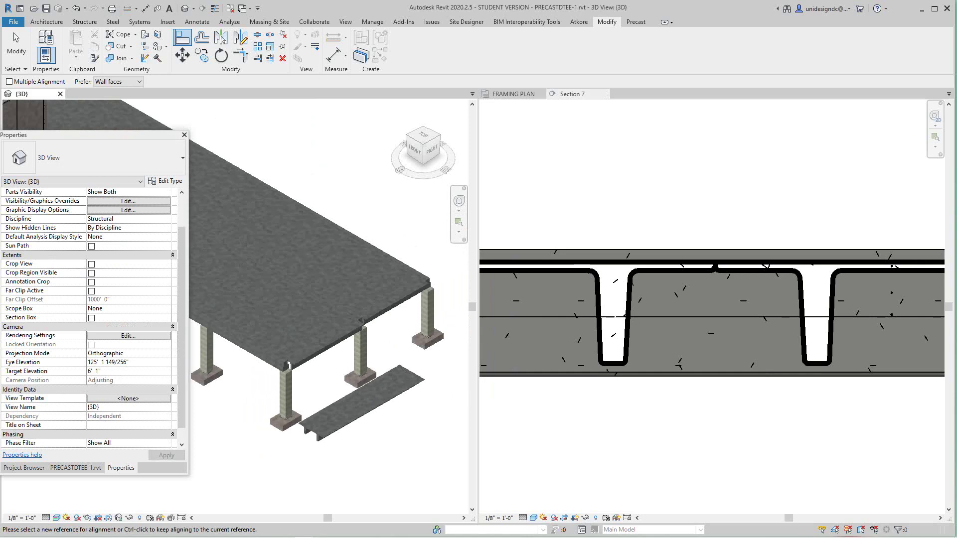
{"action": "scroll", "coordinate": [329, 383], "scroll_direction": "down", "scroll_amount": 2}
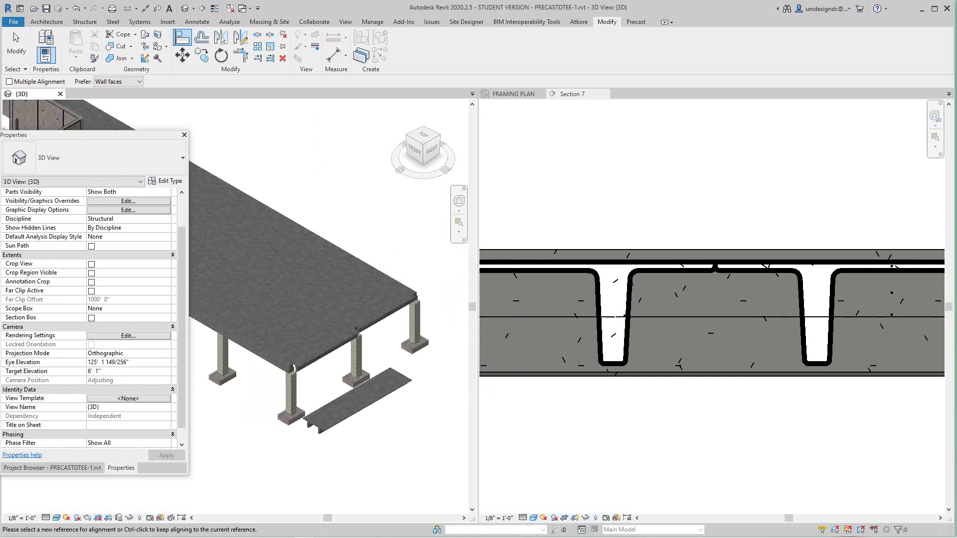